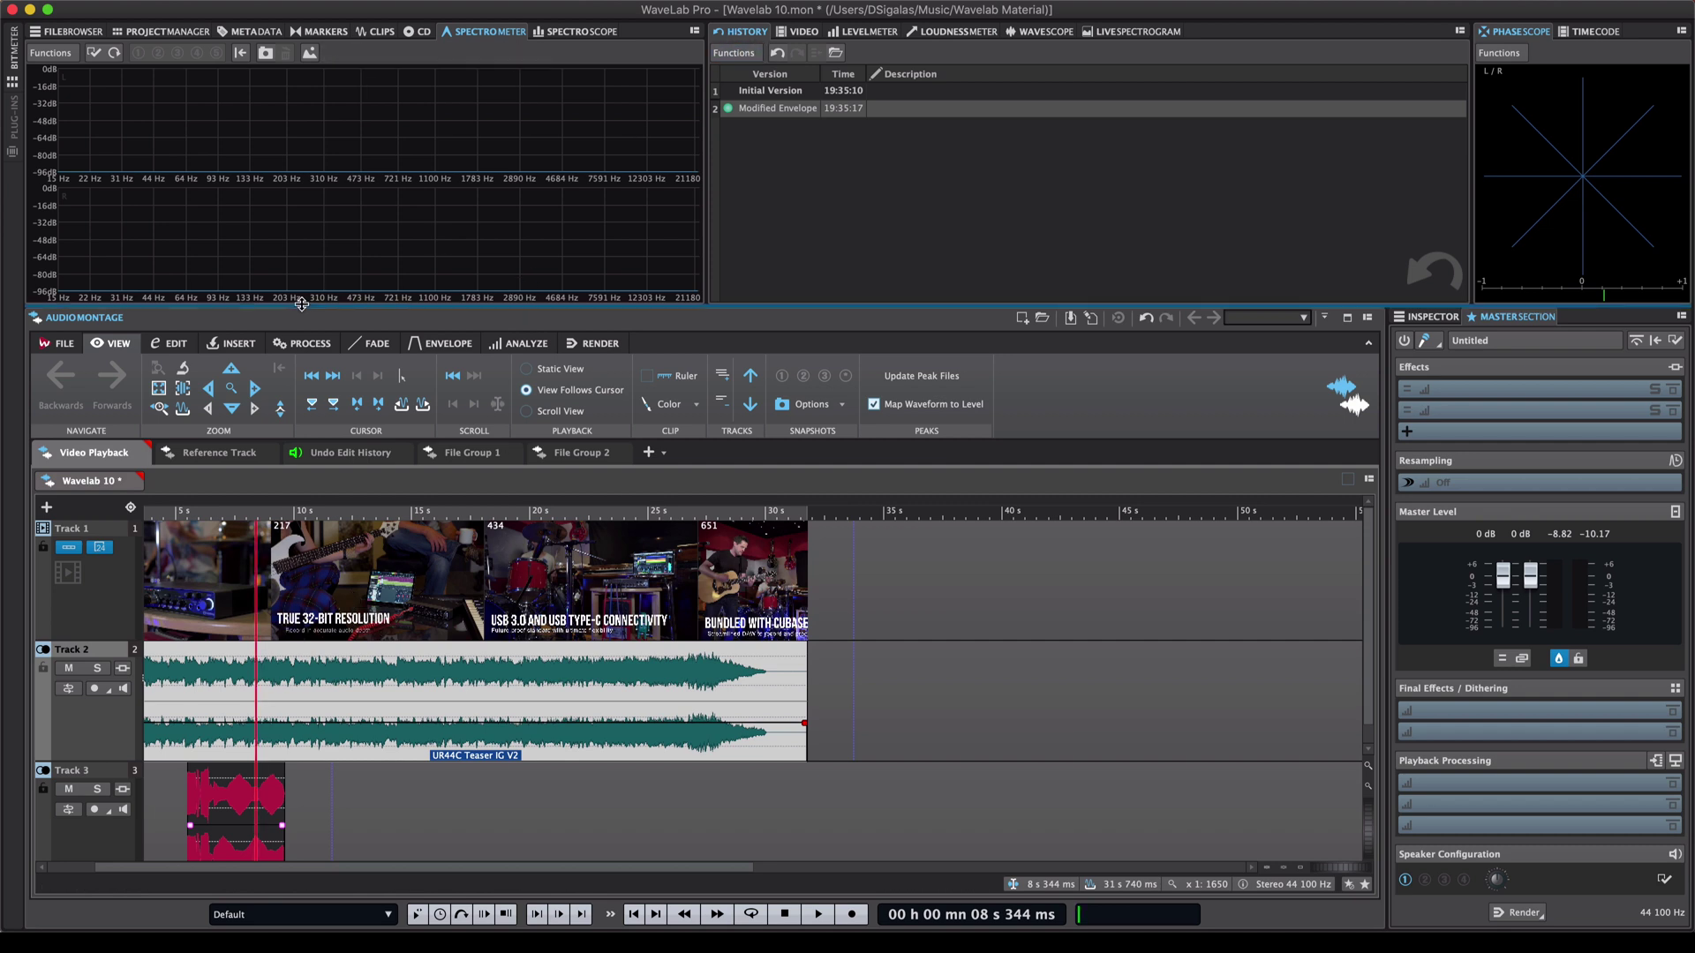
Step: Open 11. Yesterday's Dream-Mastered in the Audio Editor and zoom the waveform in slightly
left_click(351, 452)
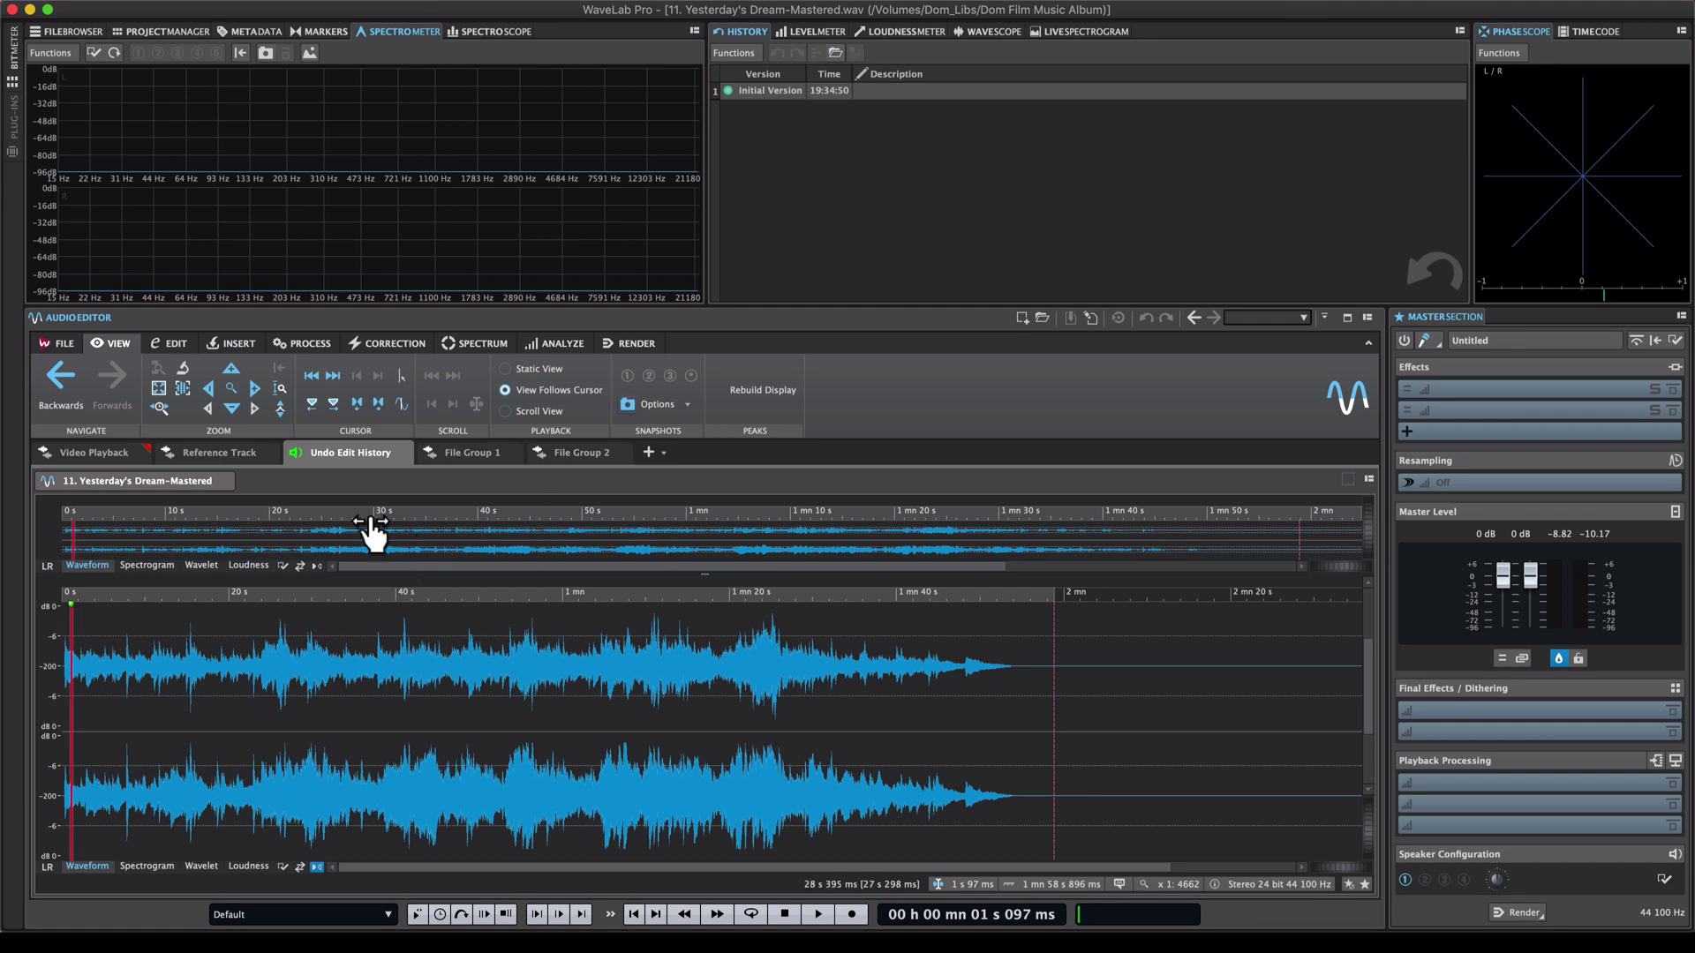
scroll(206, 579, "up", 1)
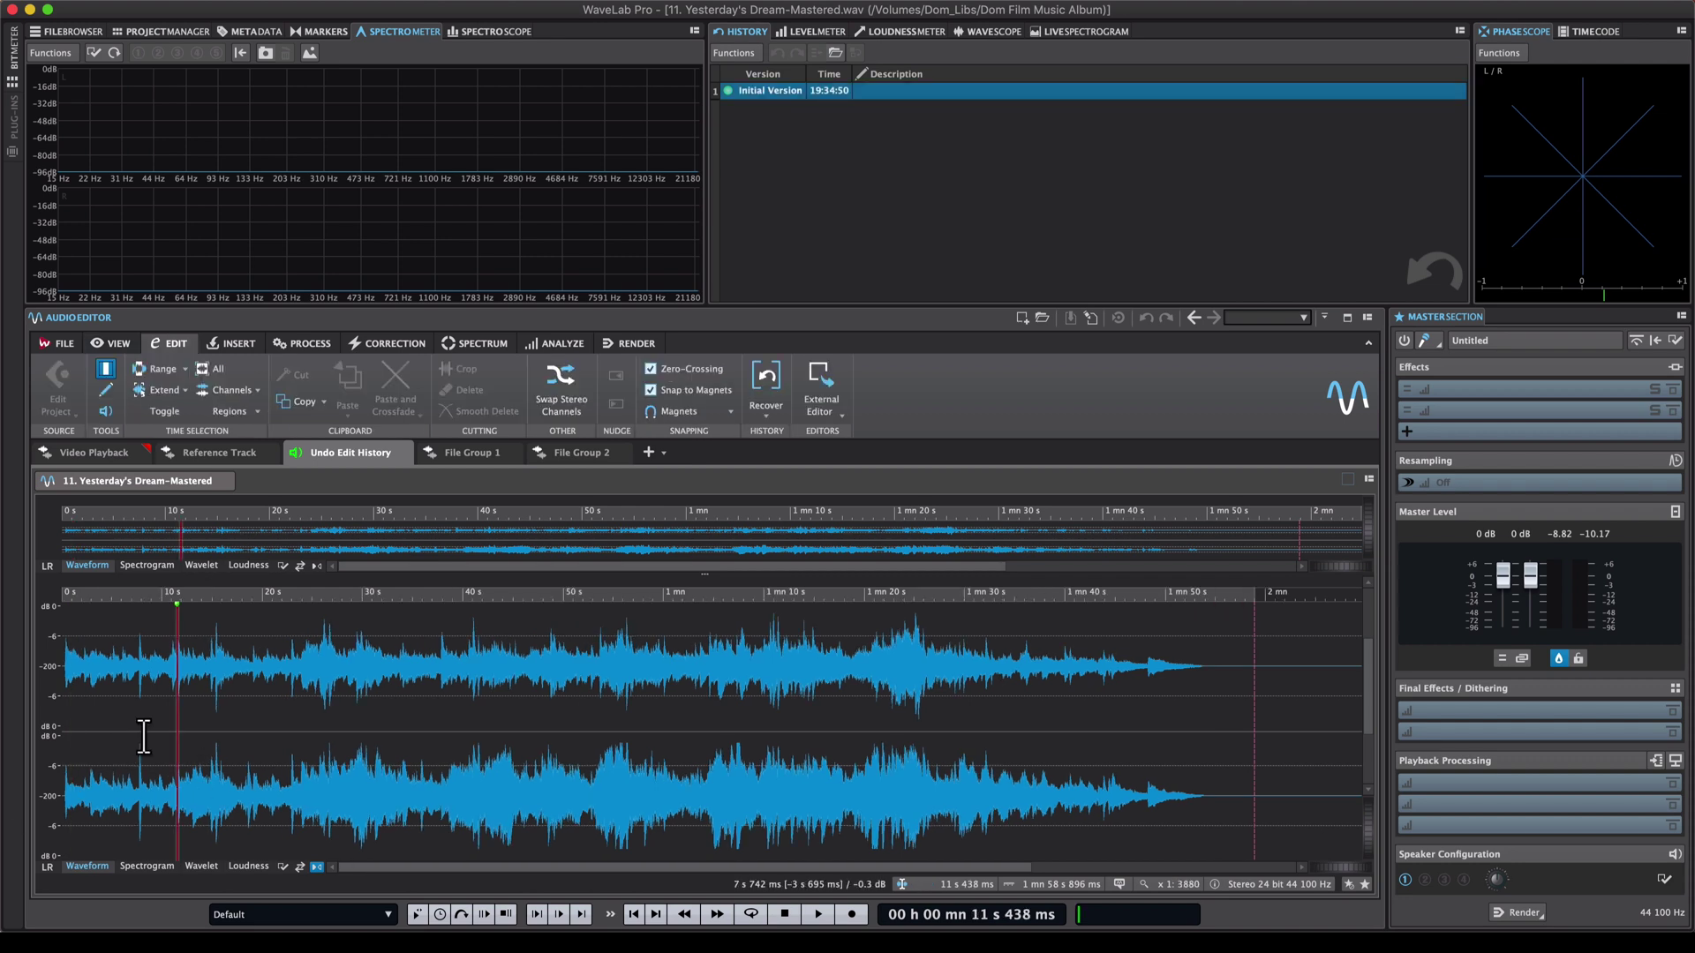
Step: Fade in the song's first 6.6 seconds
left_click(129, 723)
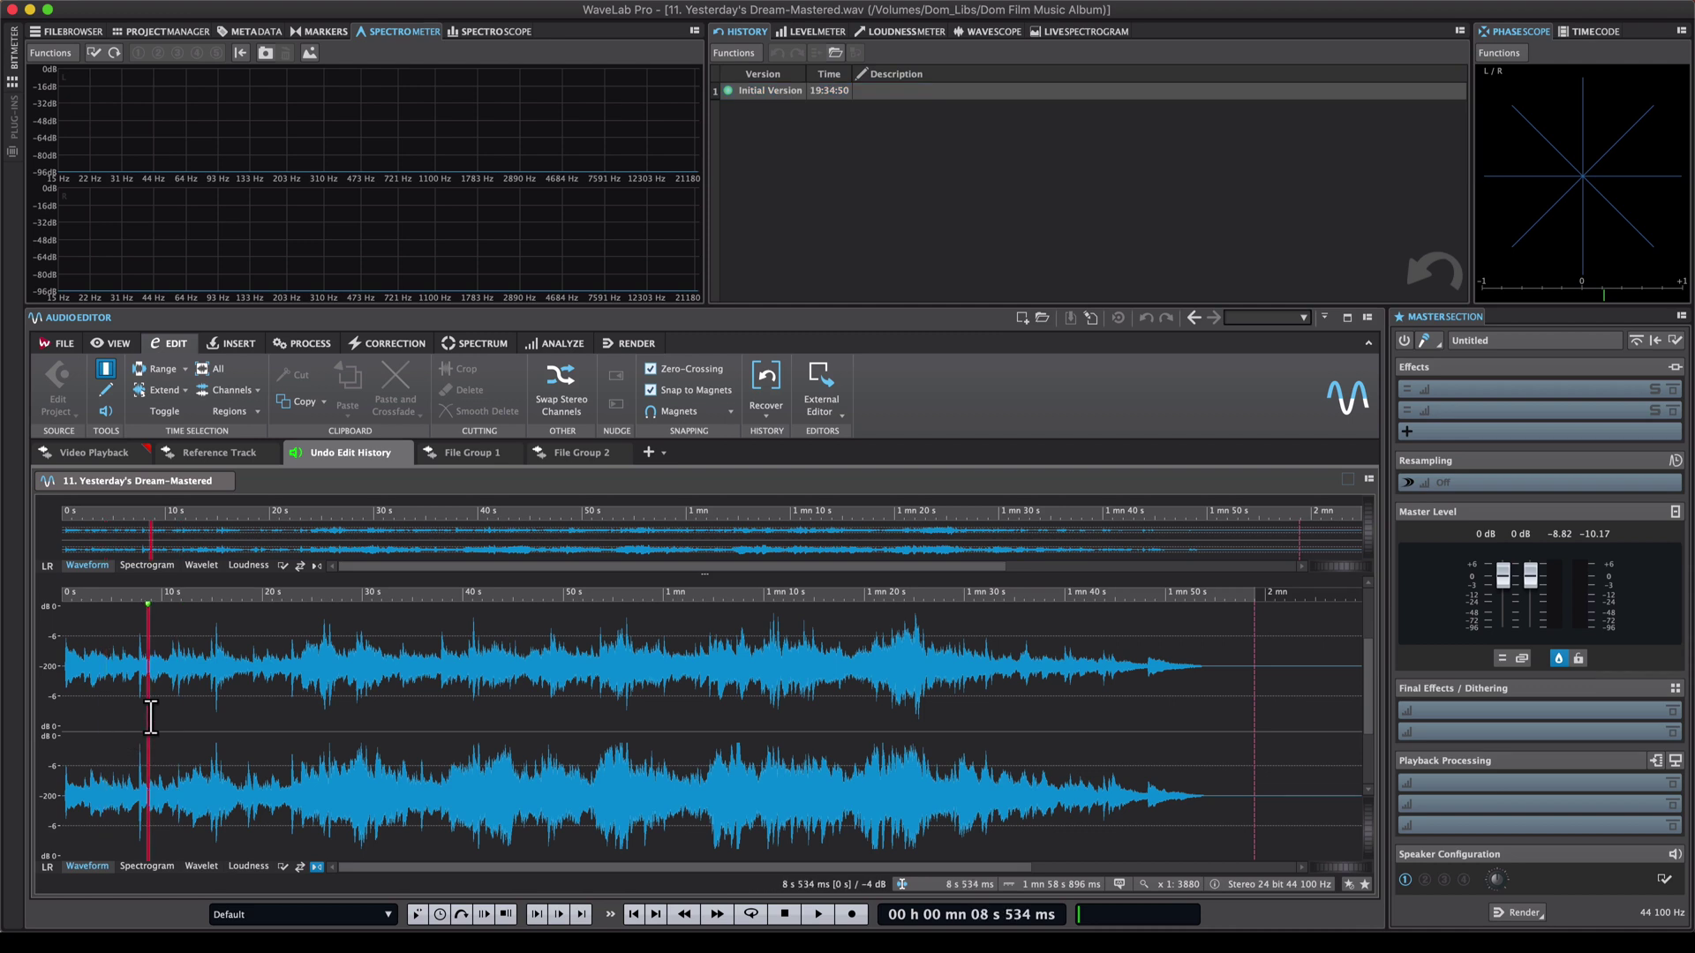
left_click_drag(129, 719, 4, 693)
key("ctrl+i")
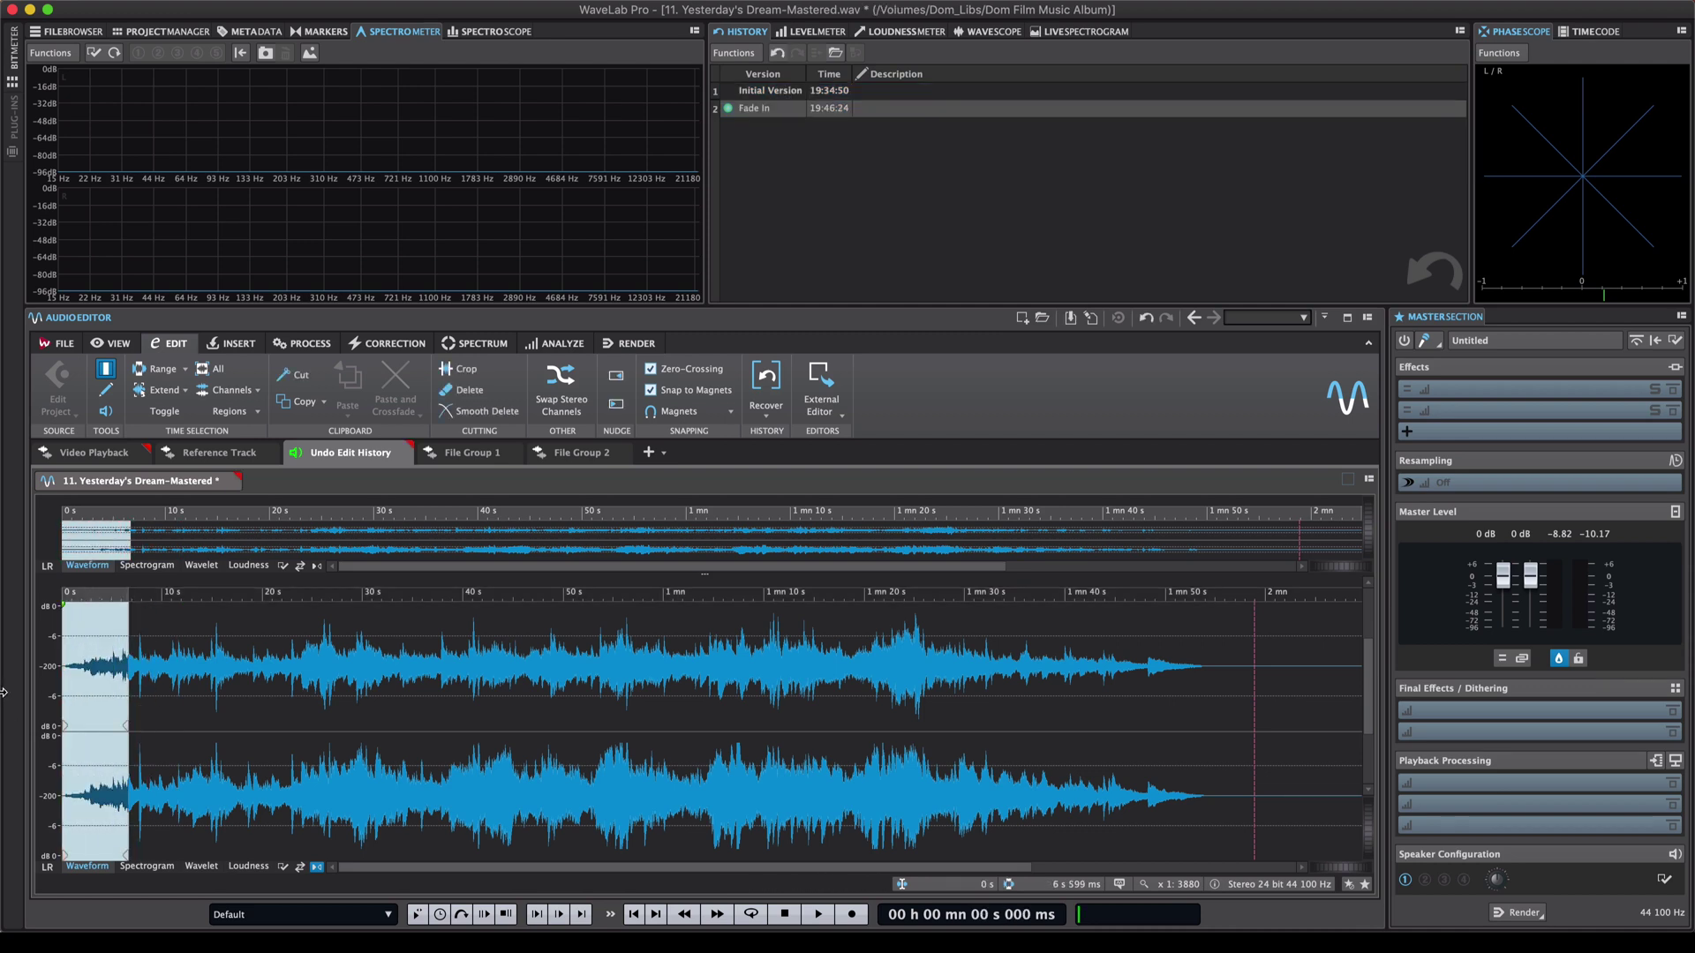
Step: Fade out the song's tail from 1 min 44 s to 1 min 59 s
left_click_drag(1102, 685, 1254, 697)
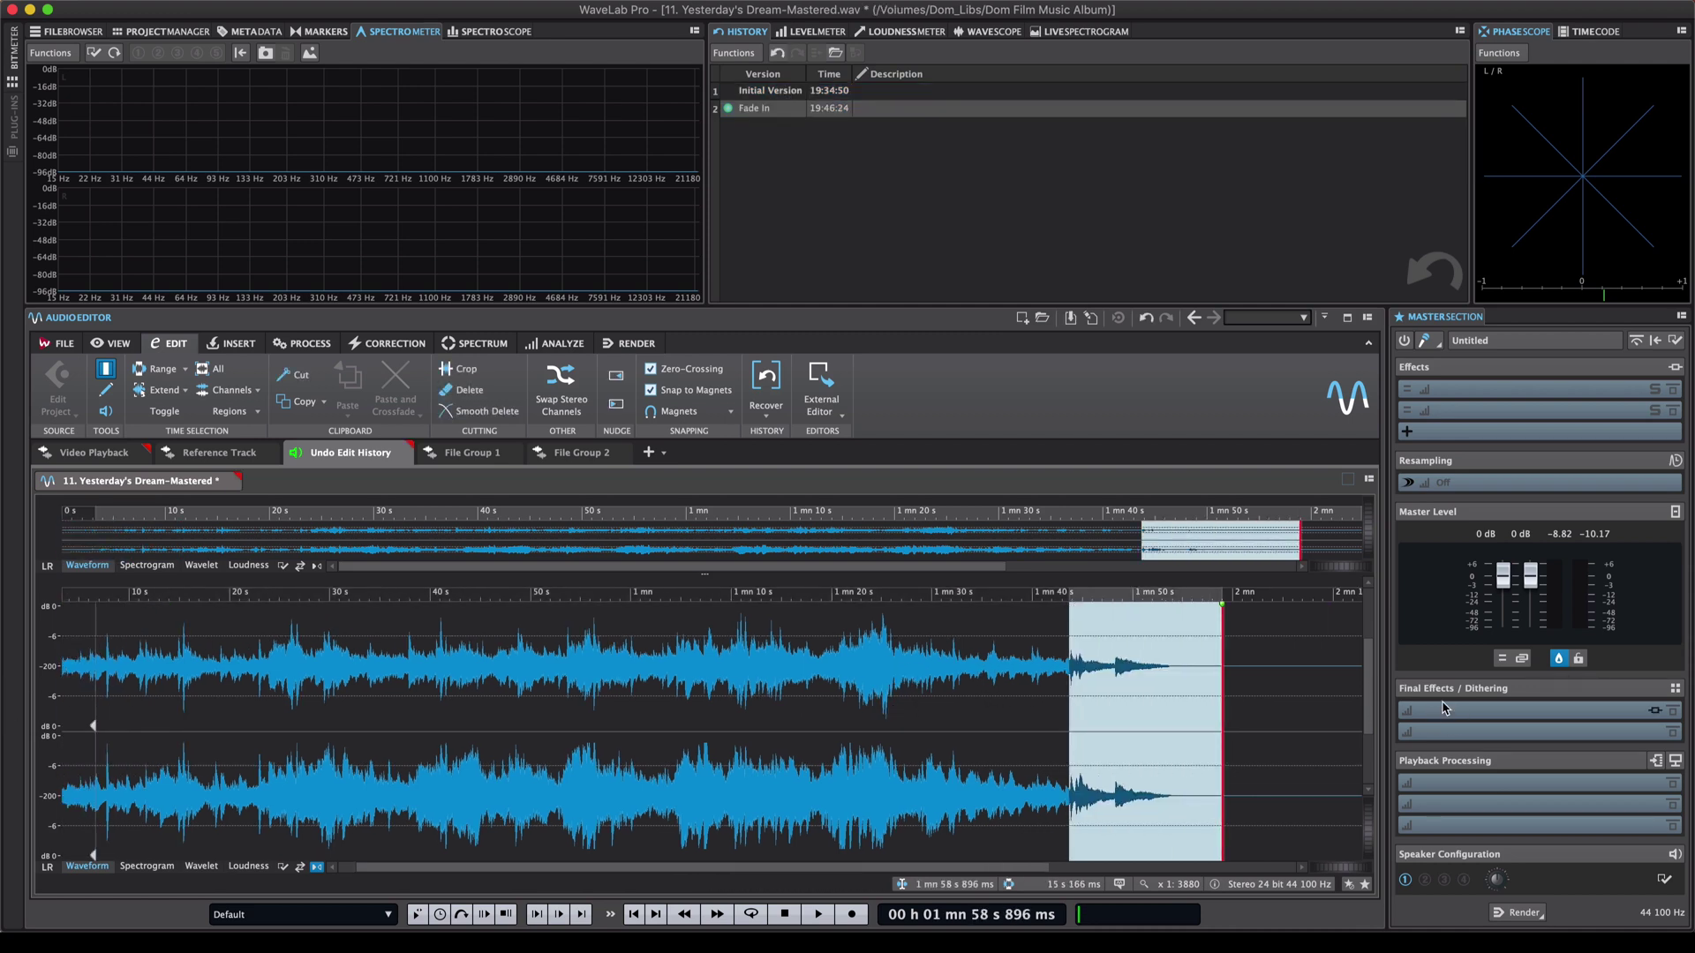
key("ctrl+i")
key("ctrl+z")
key("ctrl+o")
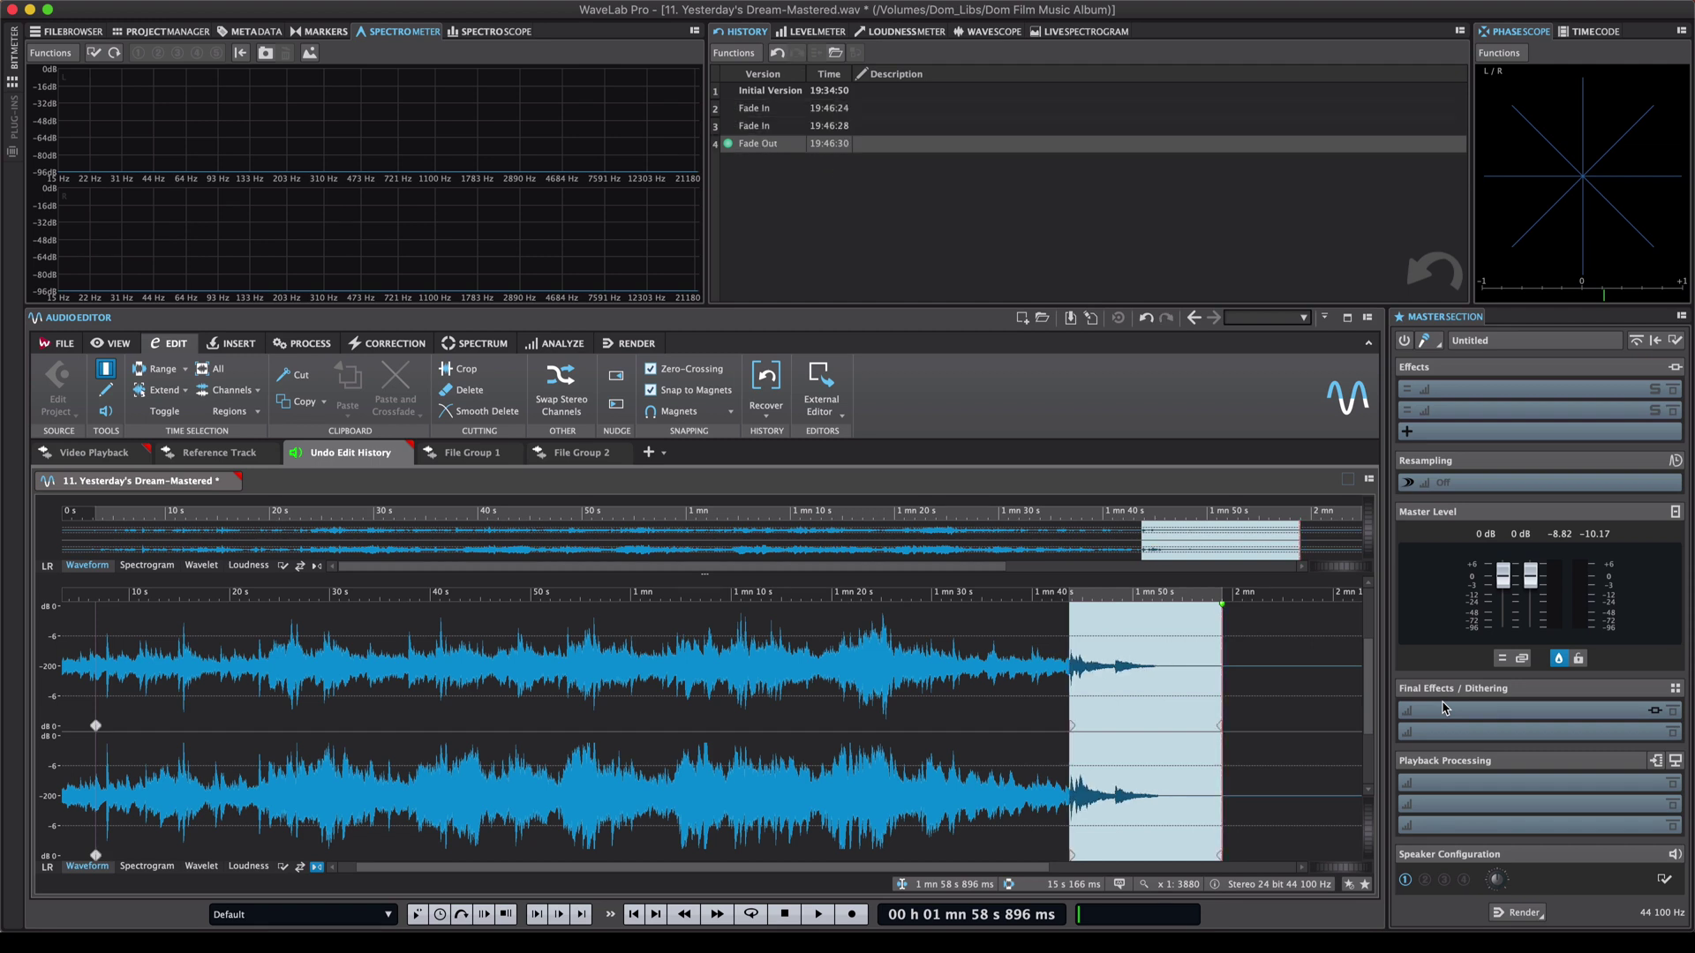
Step: Mute the stretch from about 27 to 31 seconds
left_click_drag(324, 662, 279, 670)
key("ctrl+m")
key("ctrl+z")
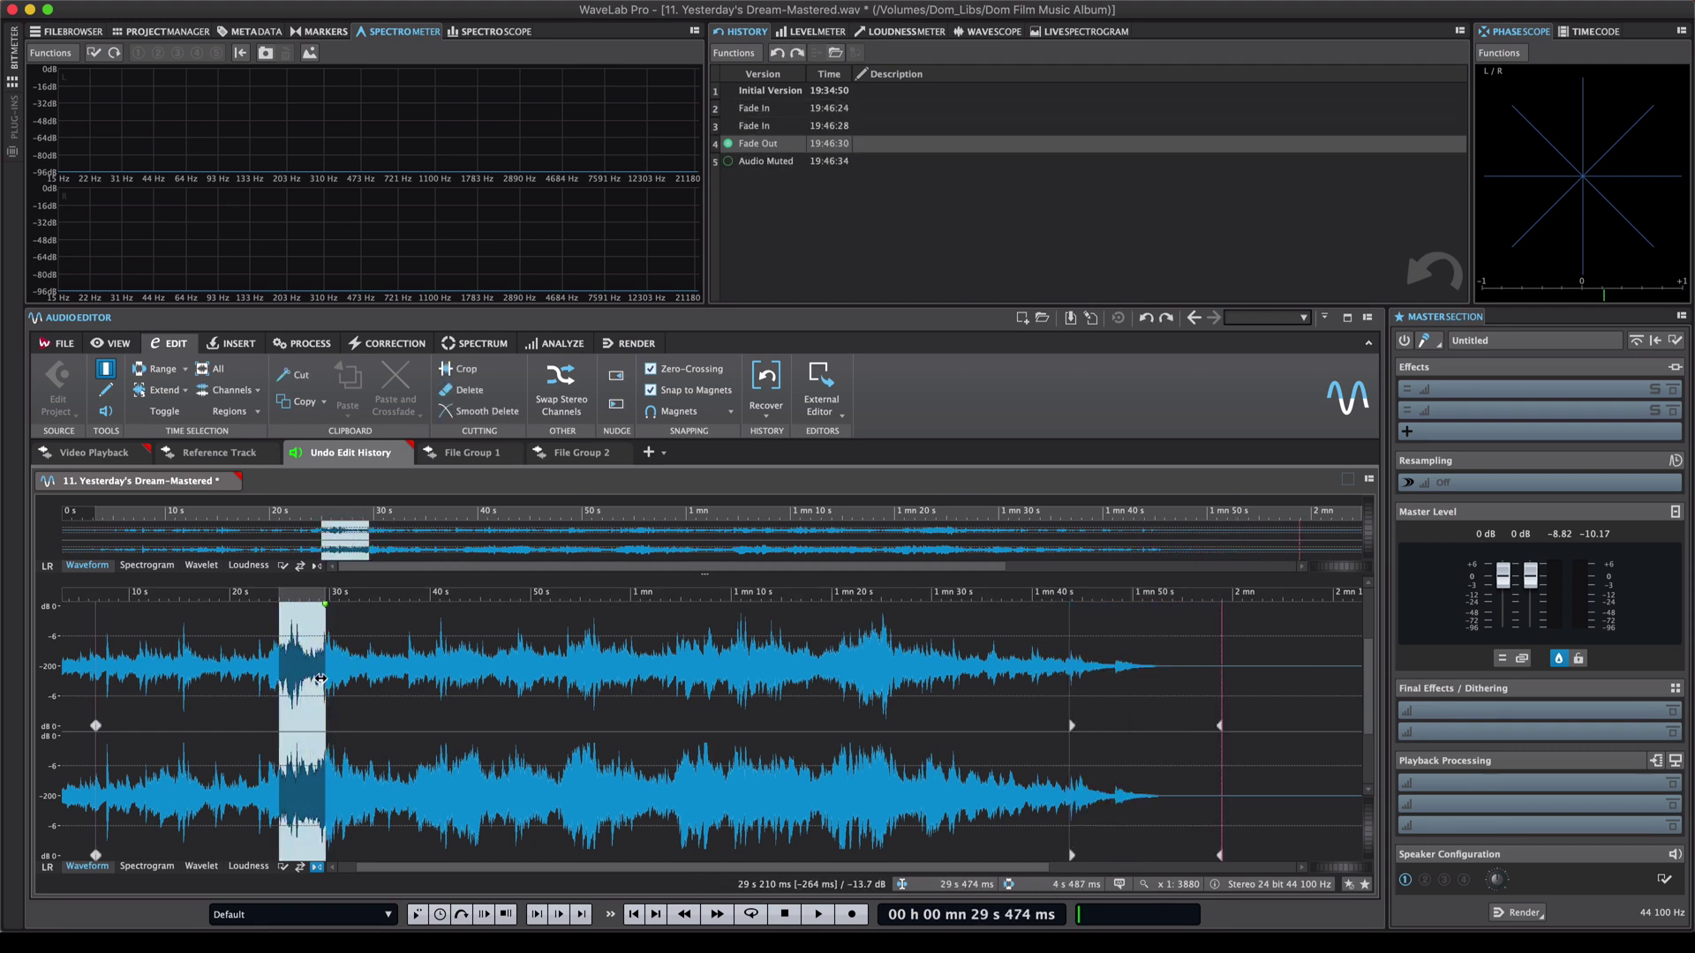
key("ctrl+m")
Step: Select about 41.7 to 49.7 seconds of the song for processing
left_click(449, 744)
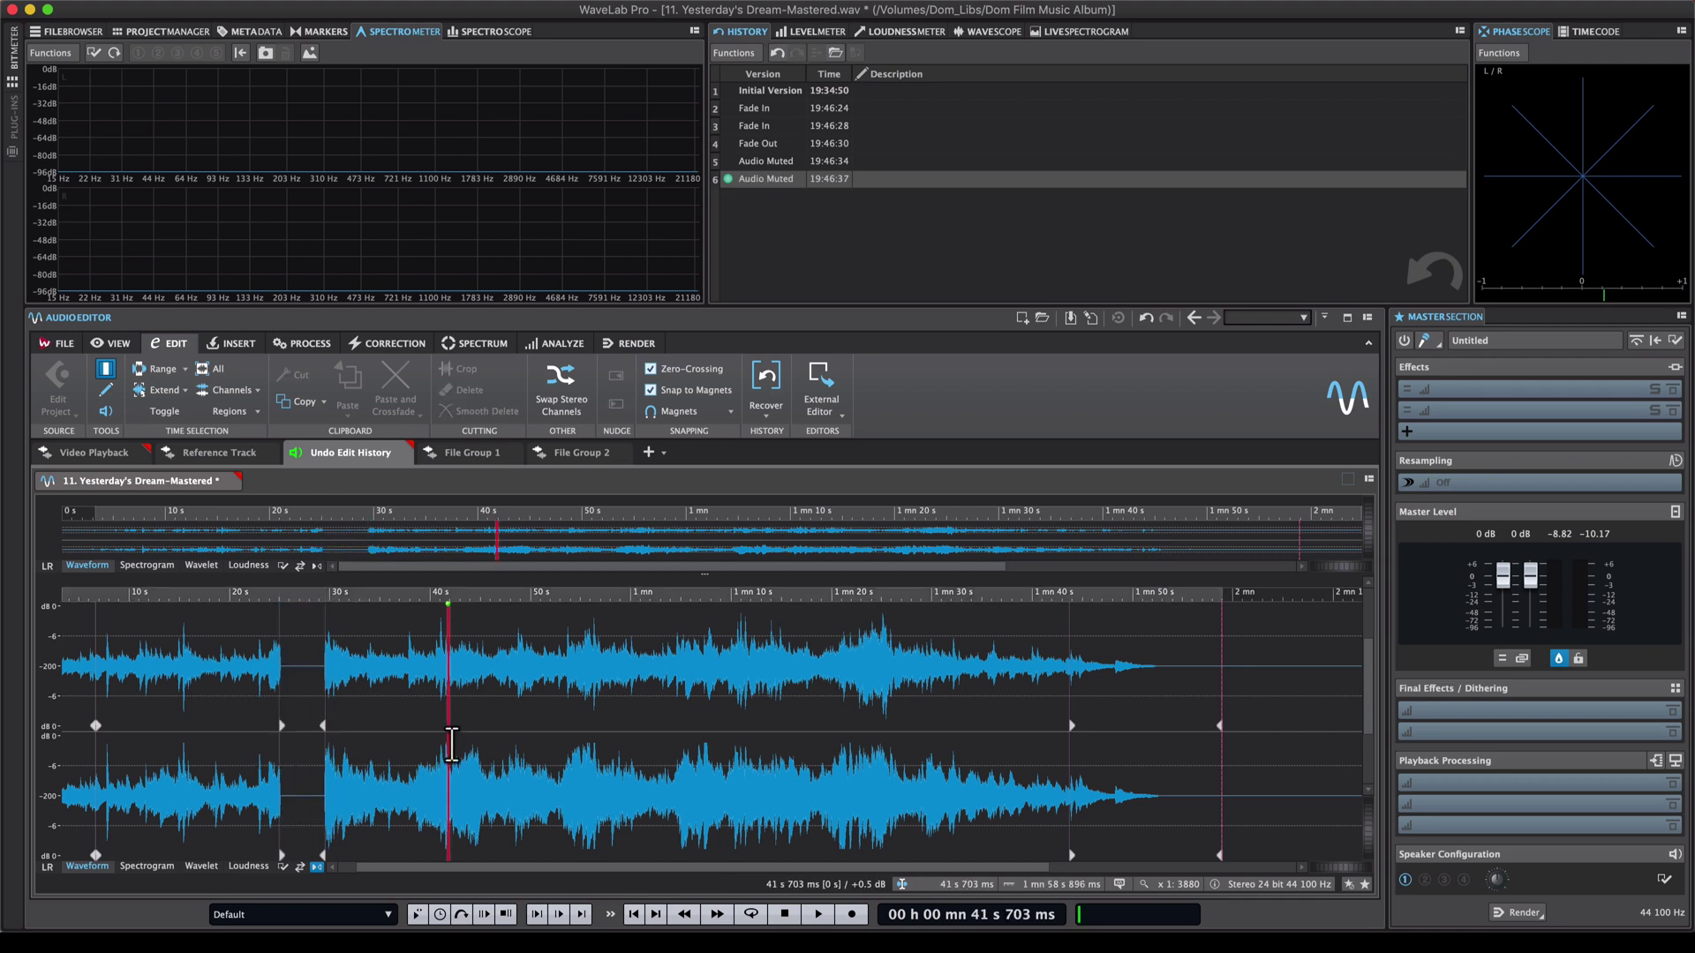
left_click_drag(448, 744, 528, 744)
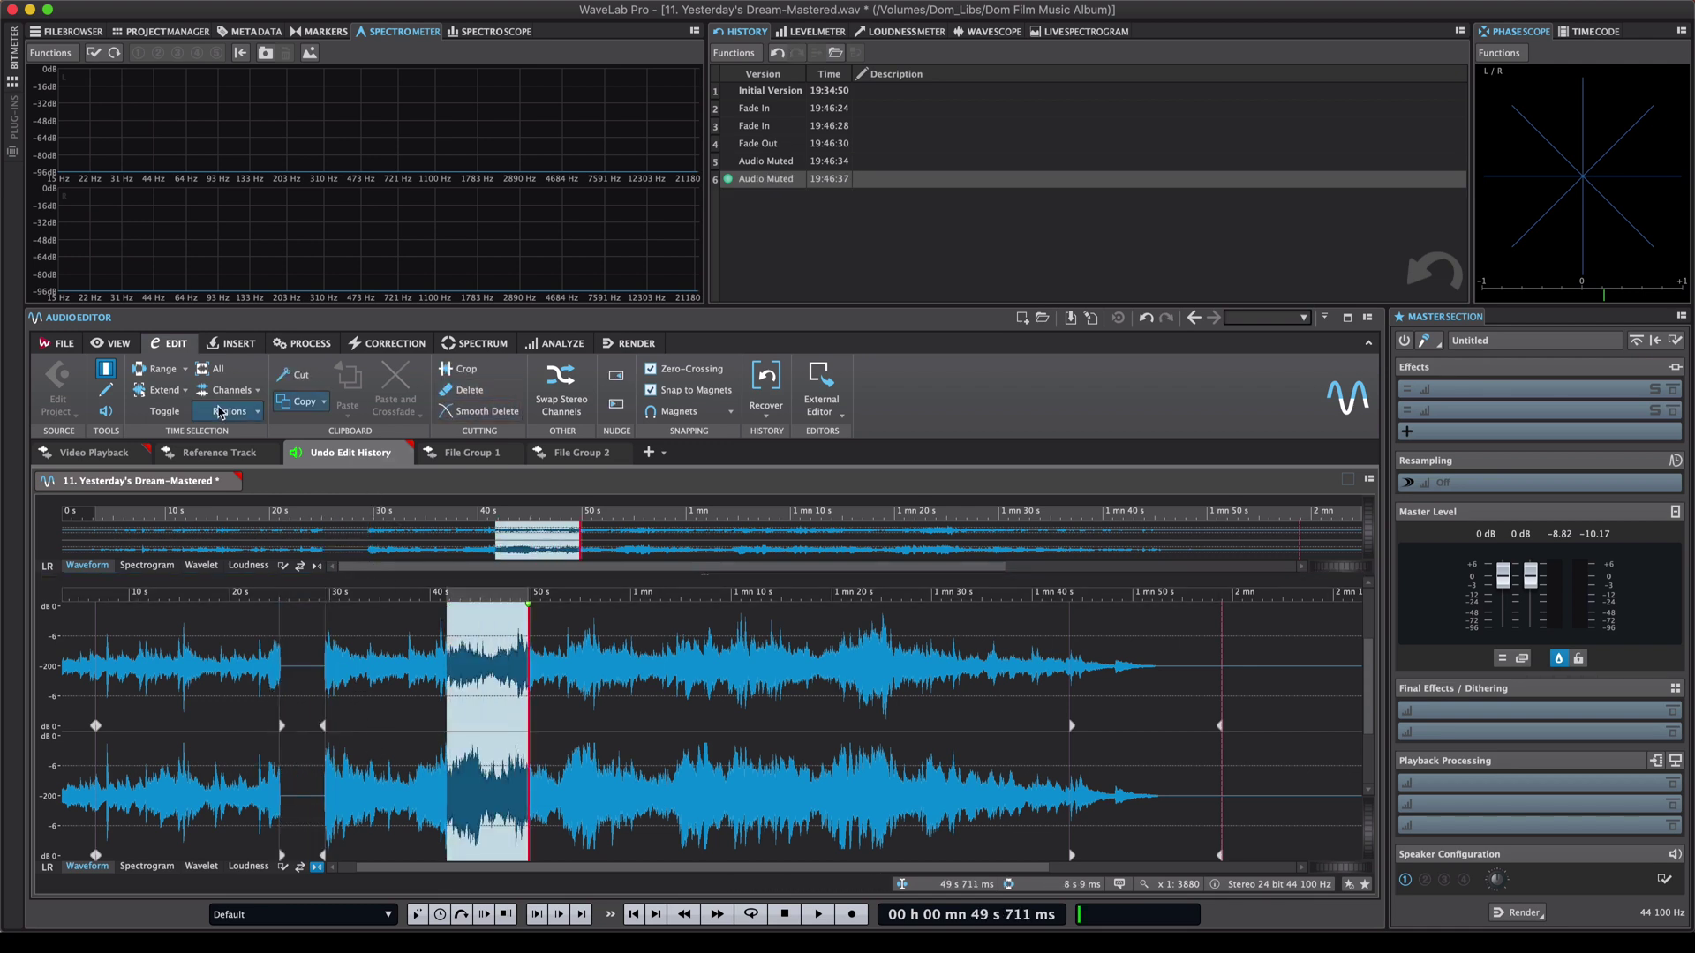
left_click(302, 343)
Step: Apply a level envelope, a pitch bend on 1:04–1:10, and a −10 dB peak normalization
left_click(74, 389)
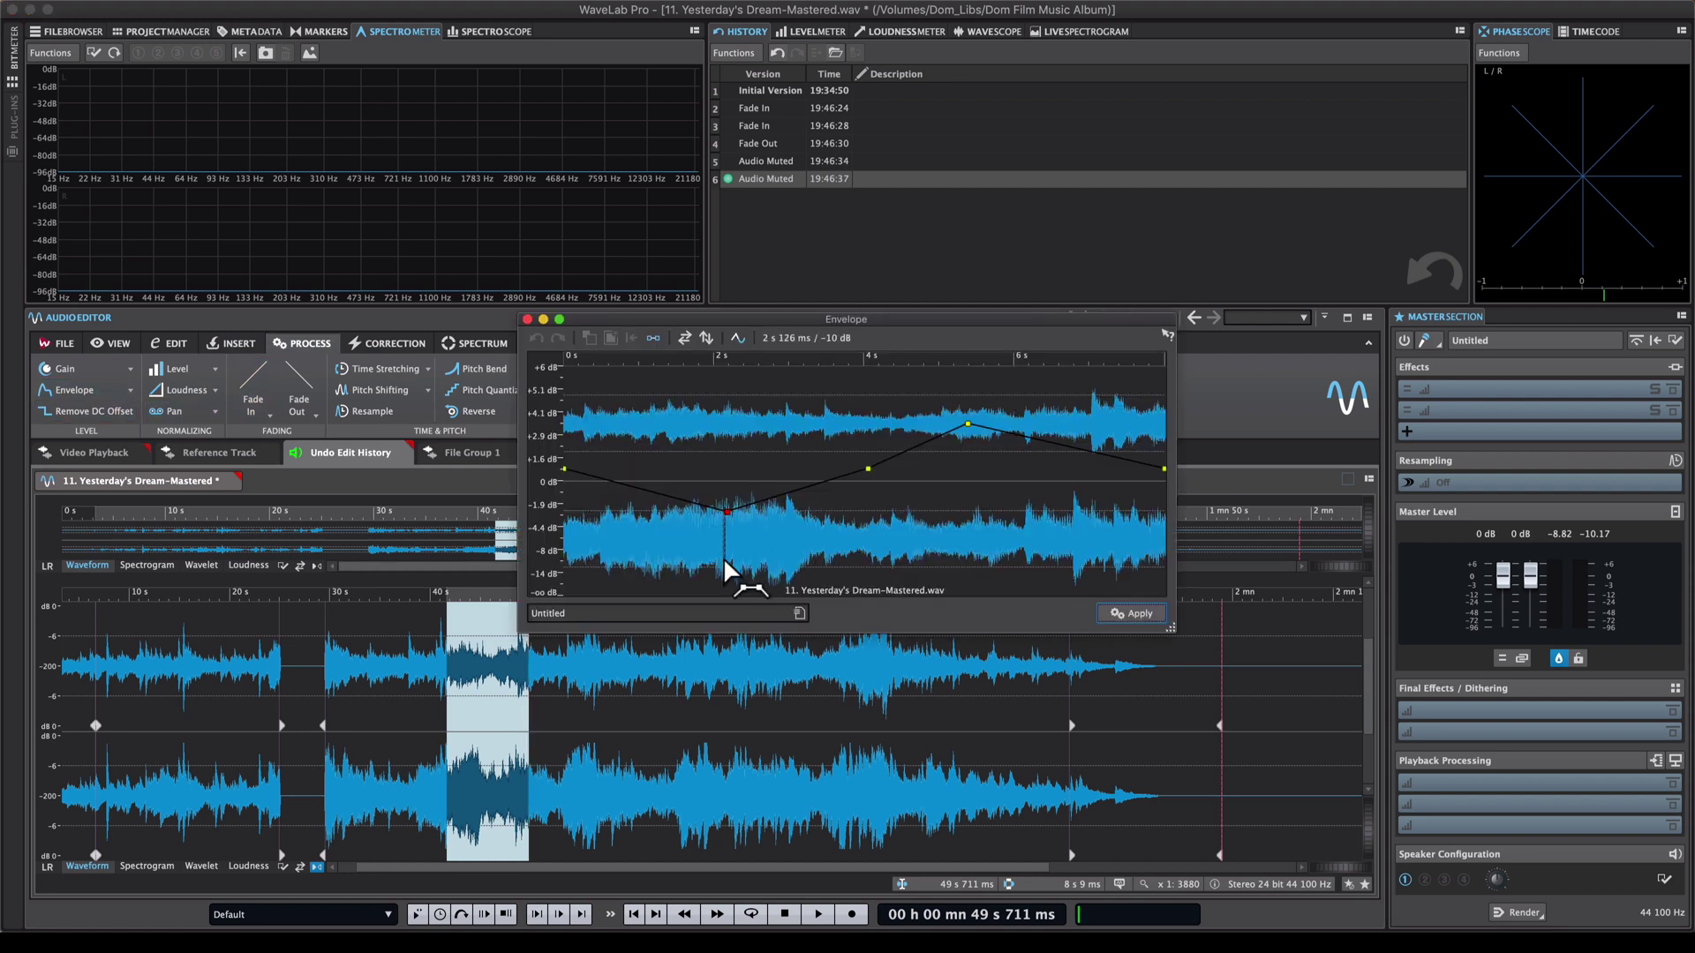
key("Return")
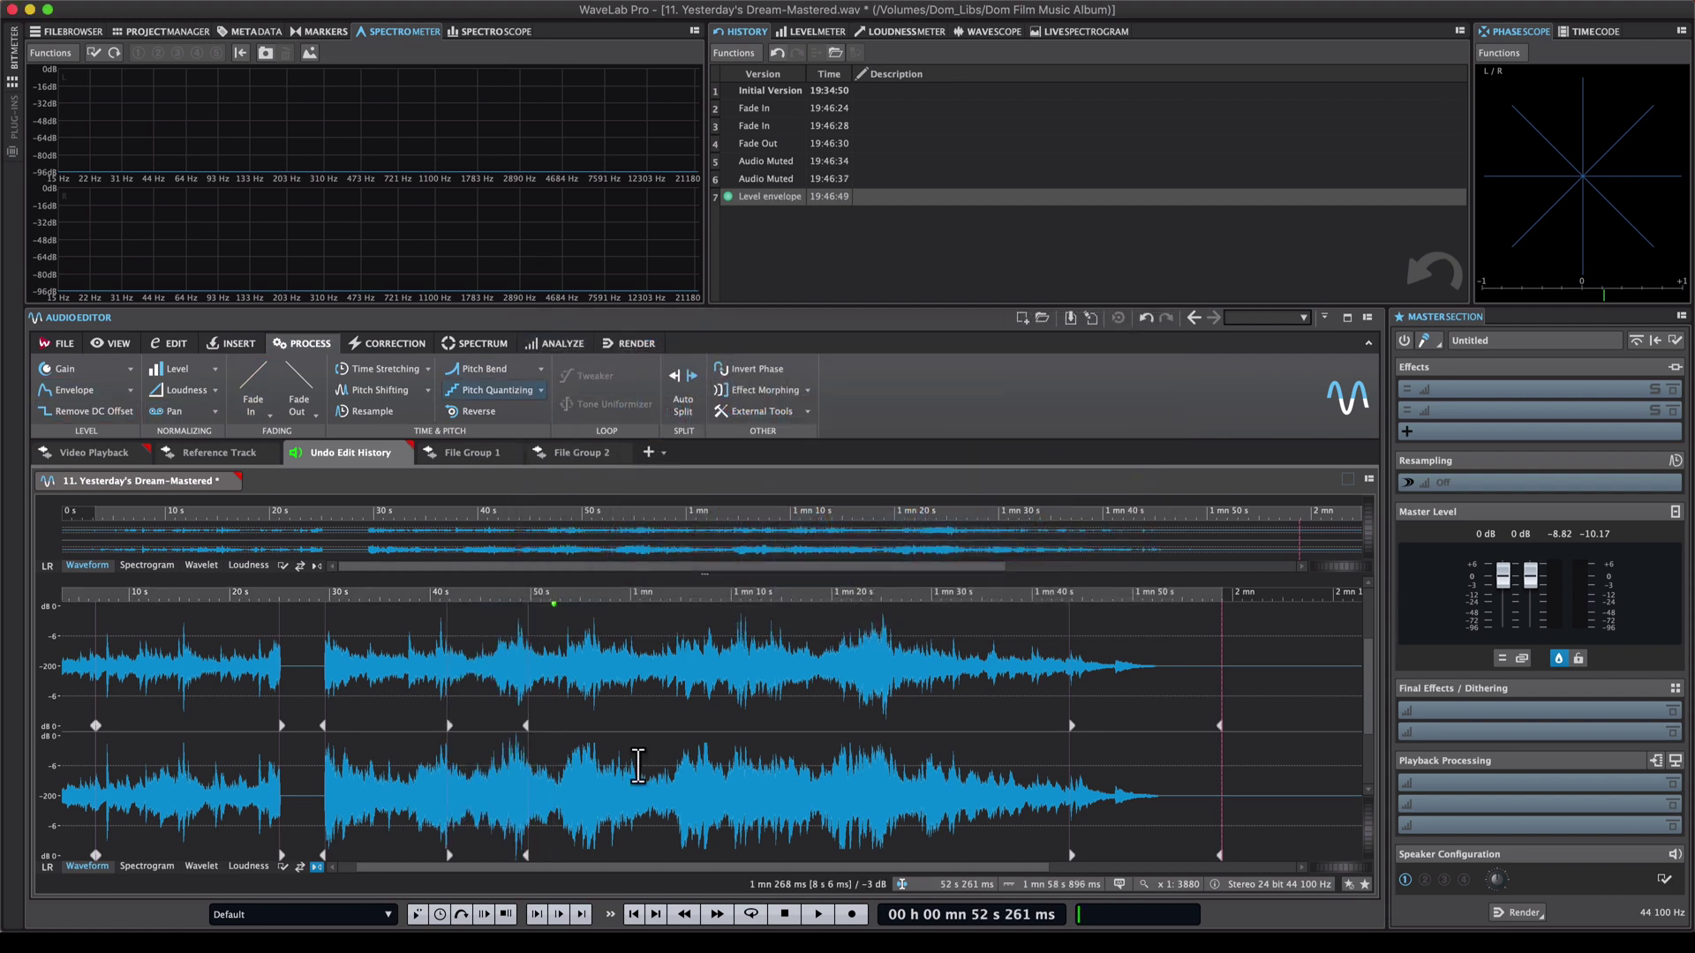
left_click_drag(672, 750, 732, 750)
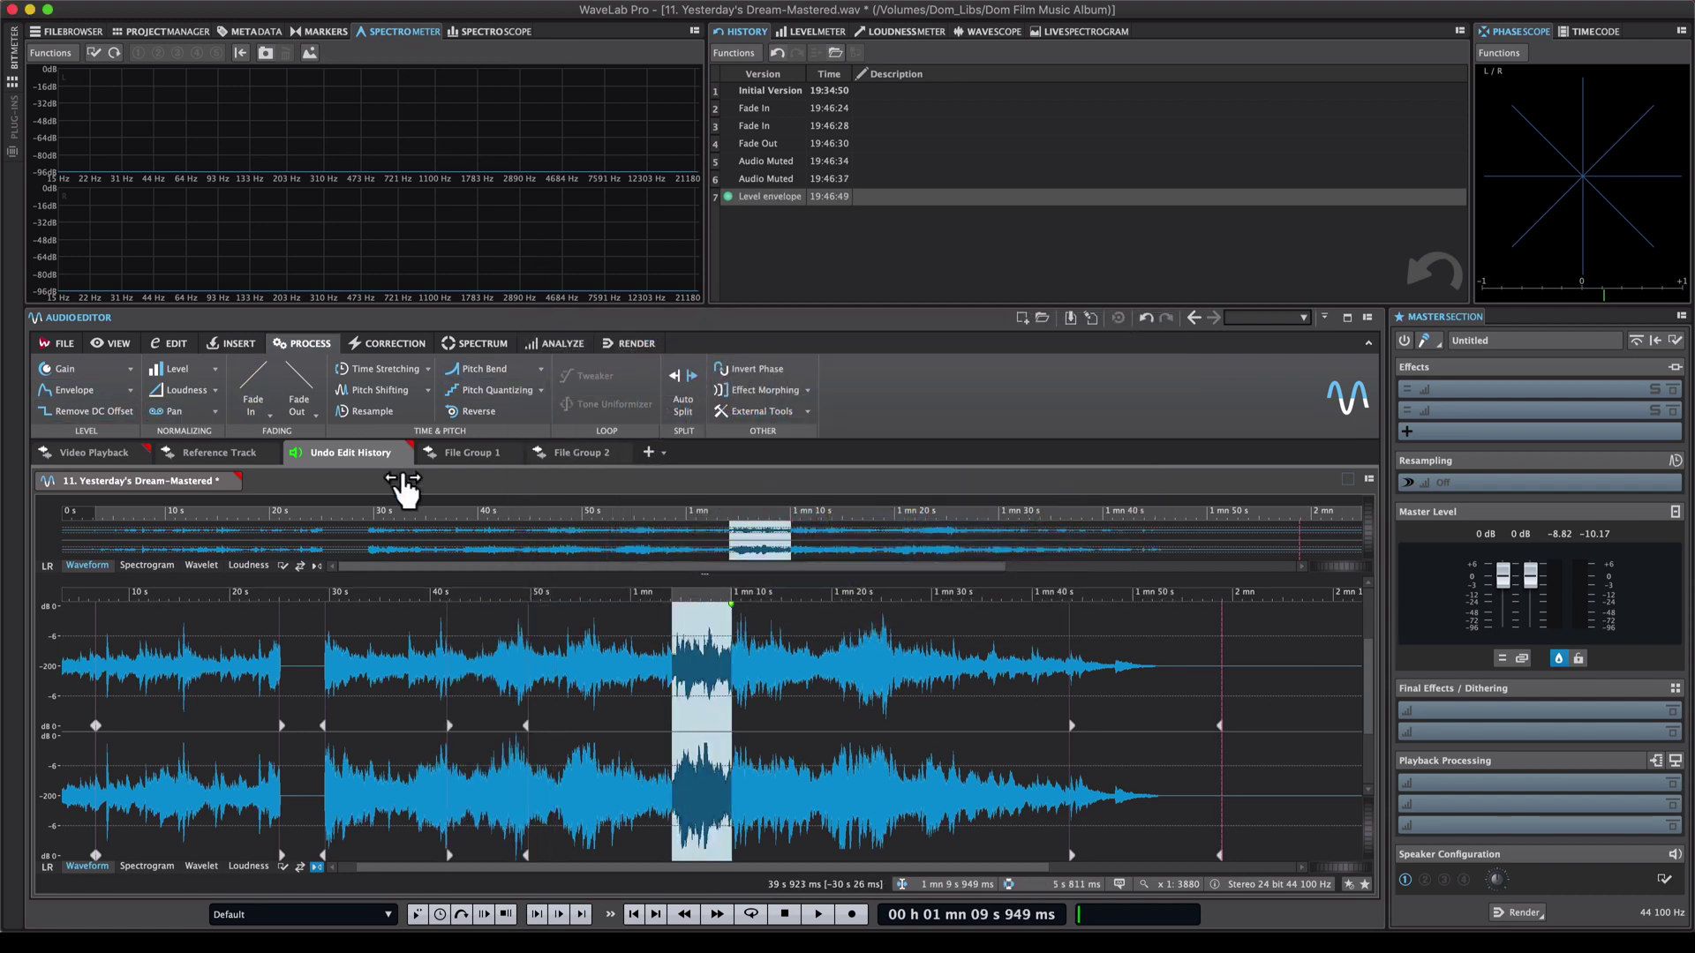
left_click(483, 369)
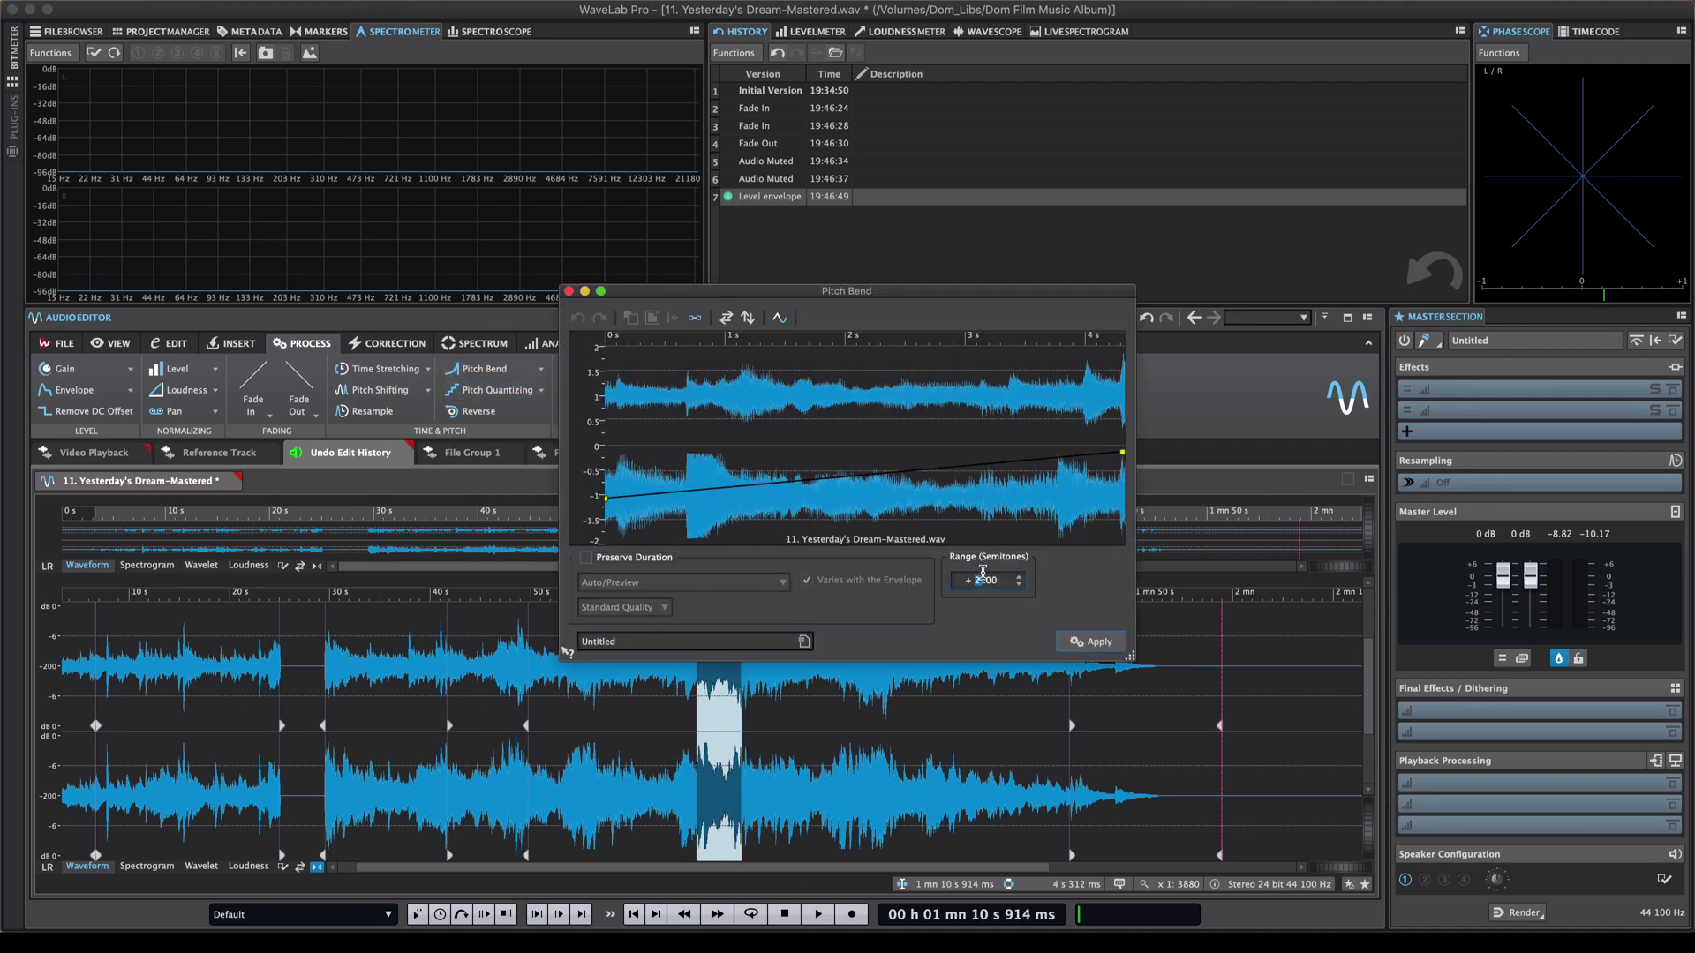
left_click(1093, 641)
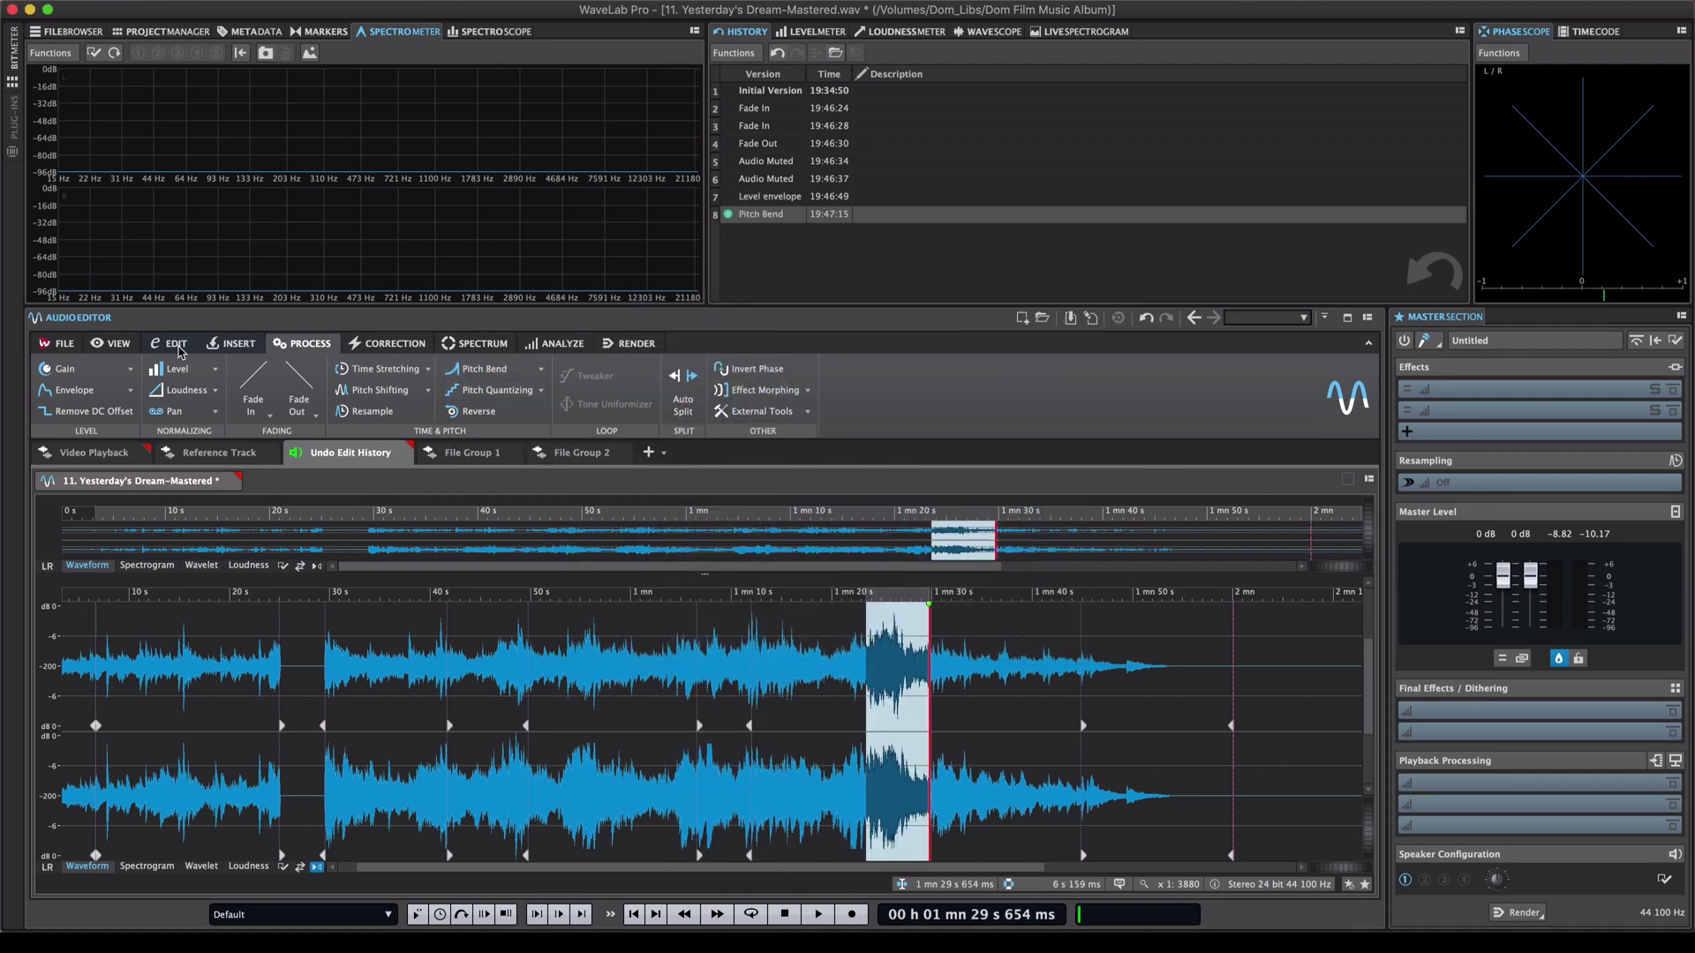
left_click(179, 369)
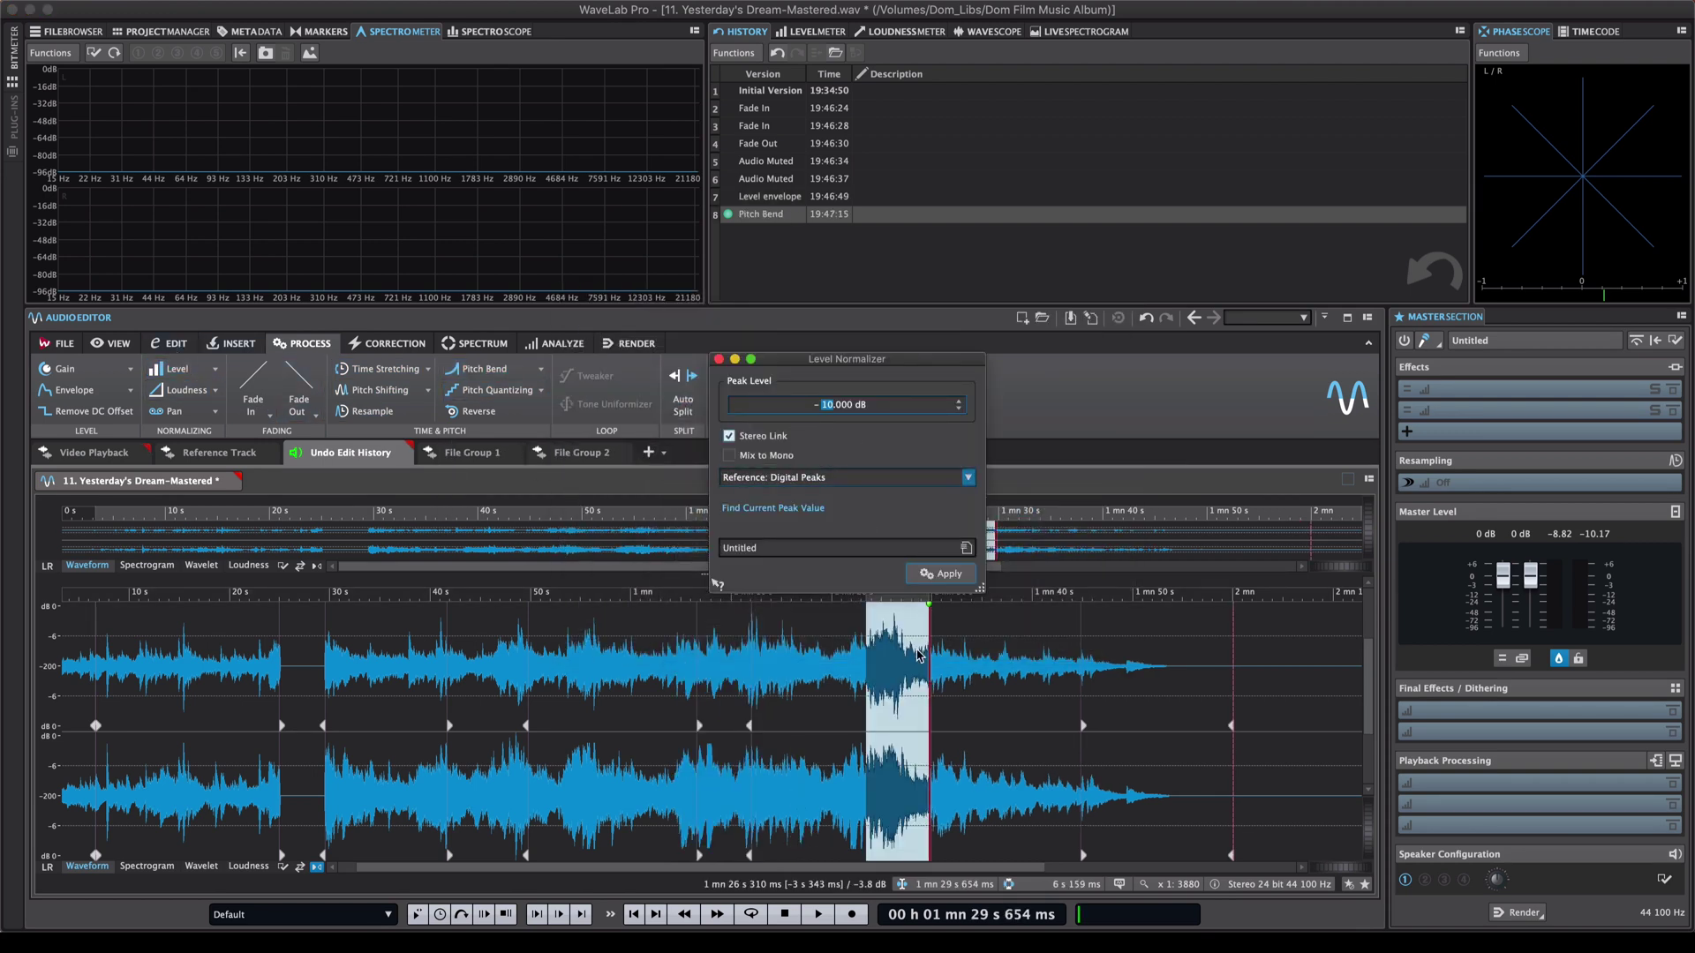
left_click(939, 573)
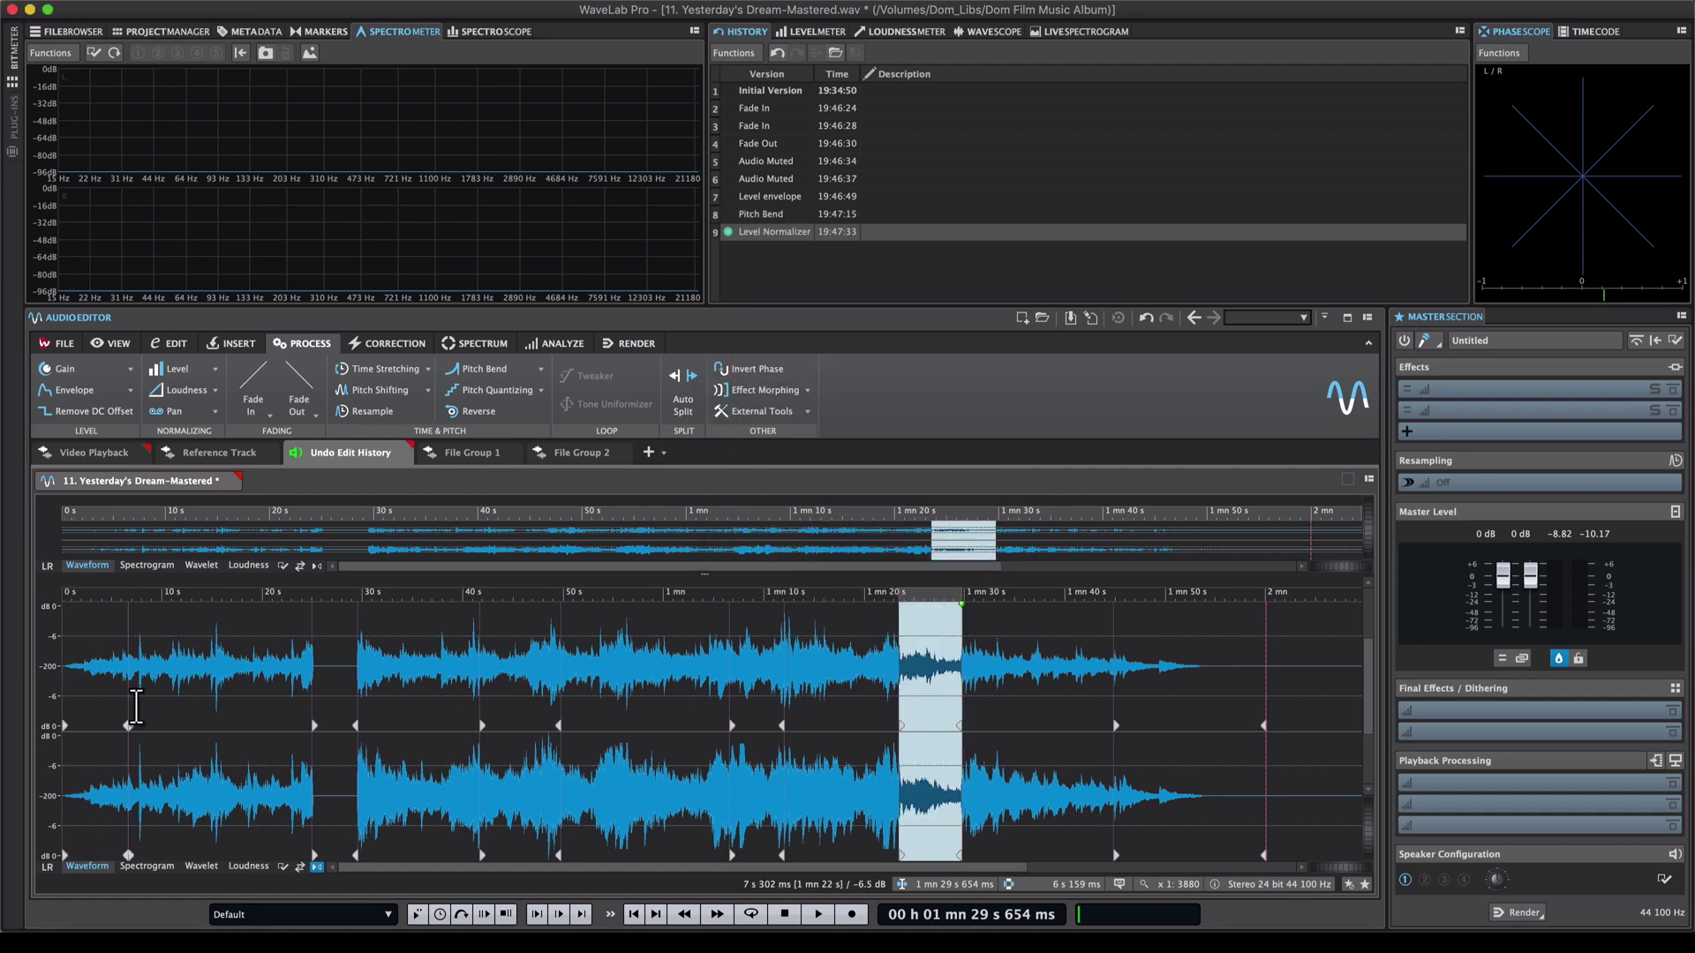
left_click(96, 710)
left_click(127, 715)
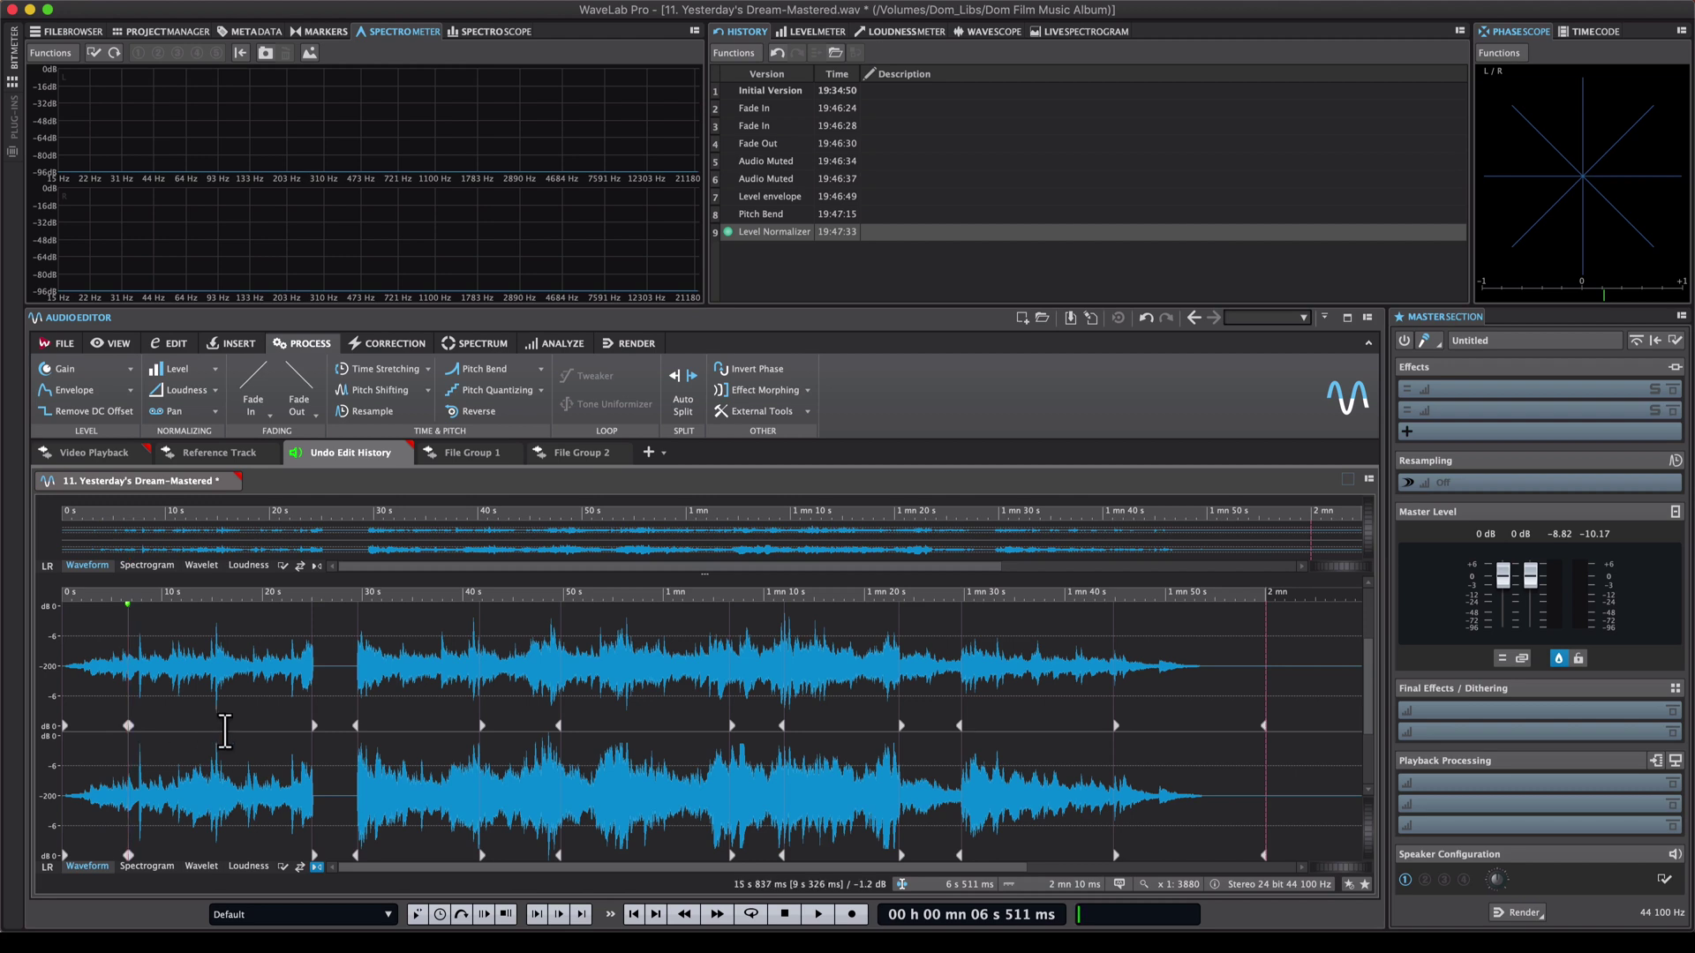
left_click(494, 716)
left_click(757, 715)
left_click(945, 719)
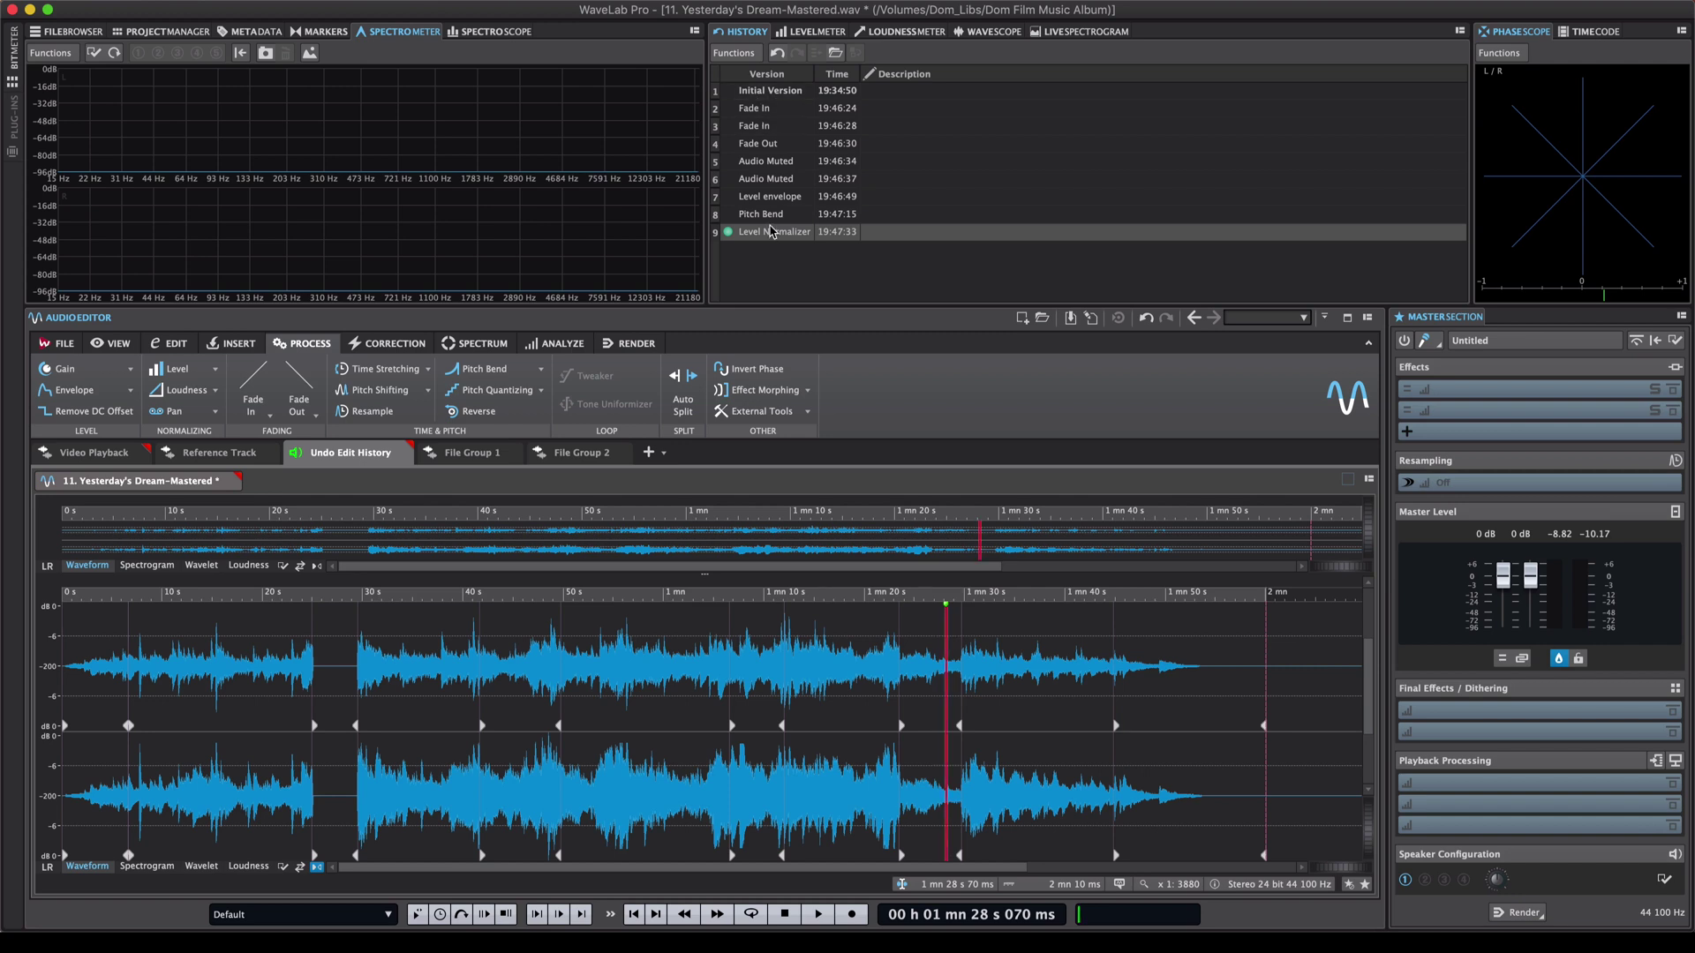
left_click(98, 684)
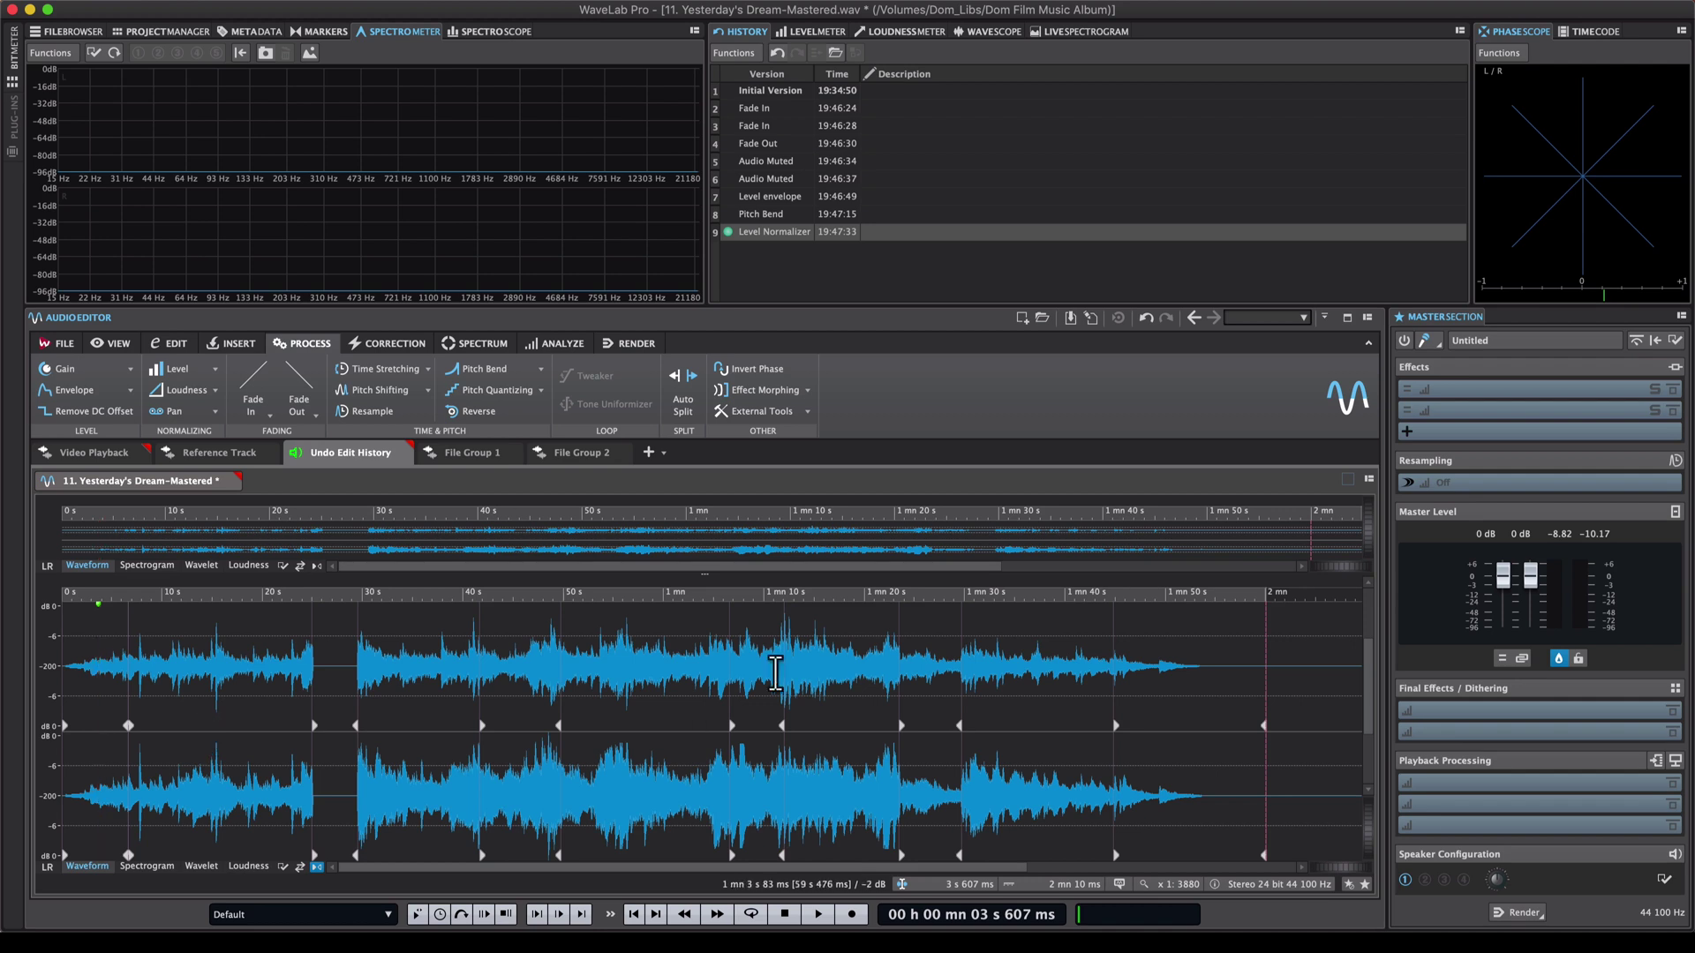
left_click(730, 215)
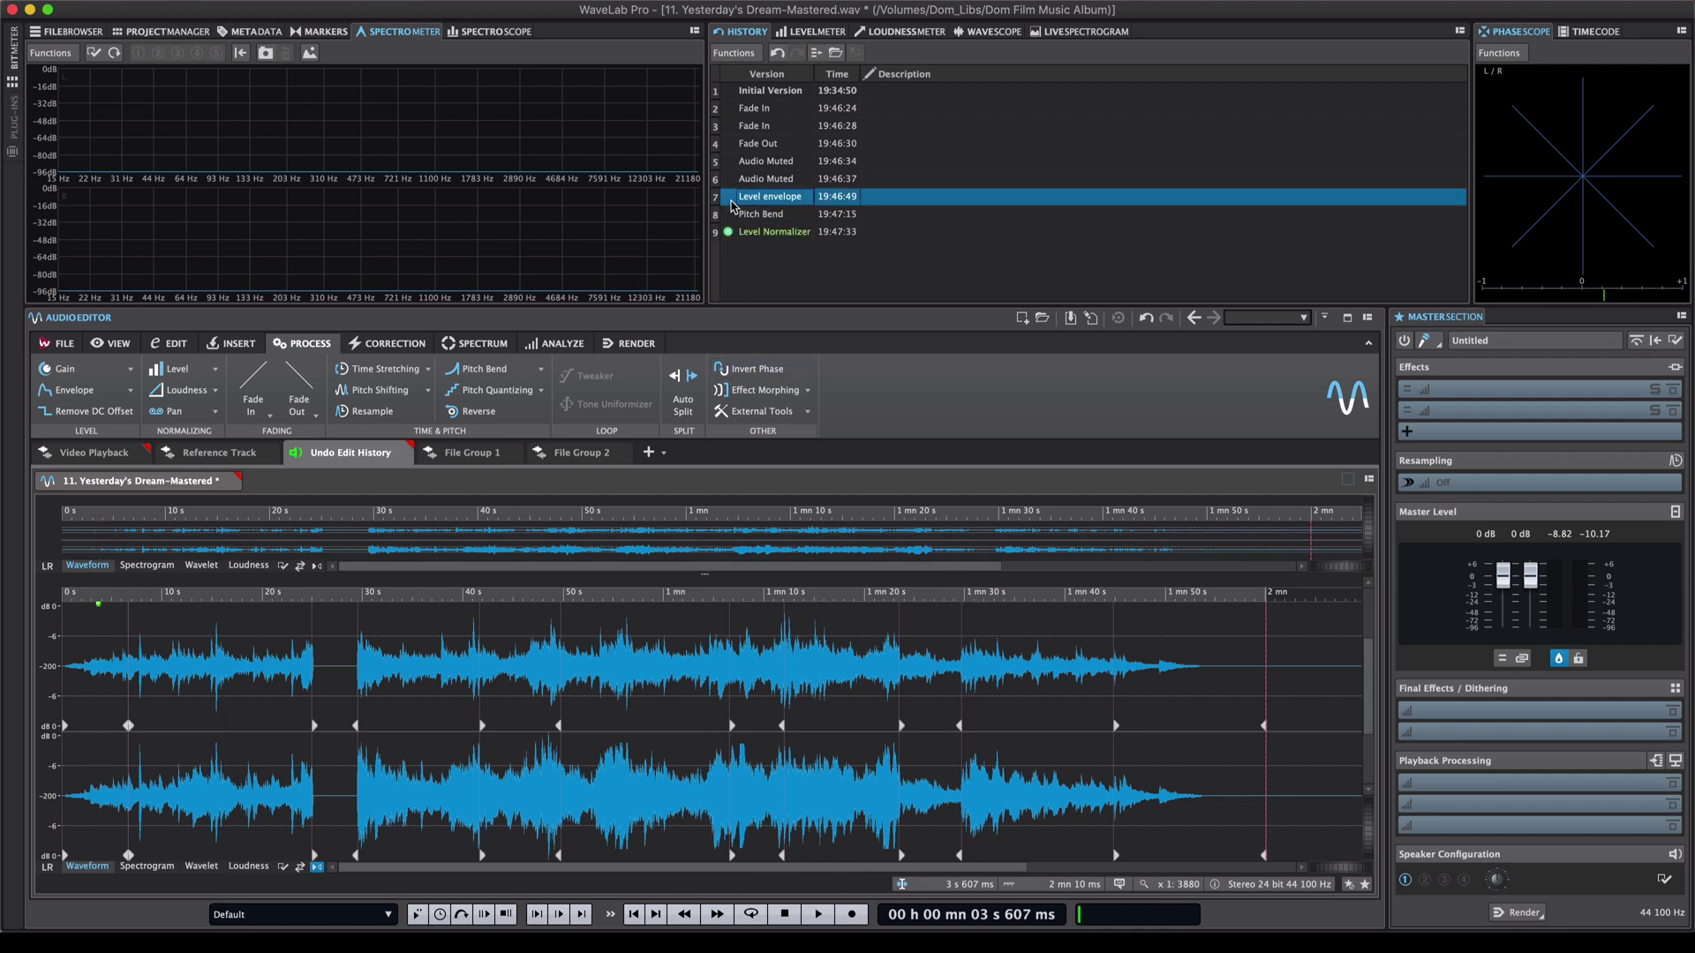
left_click(733, 197)
left_click(730, 92)
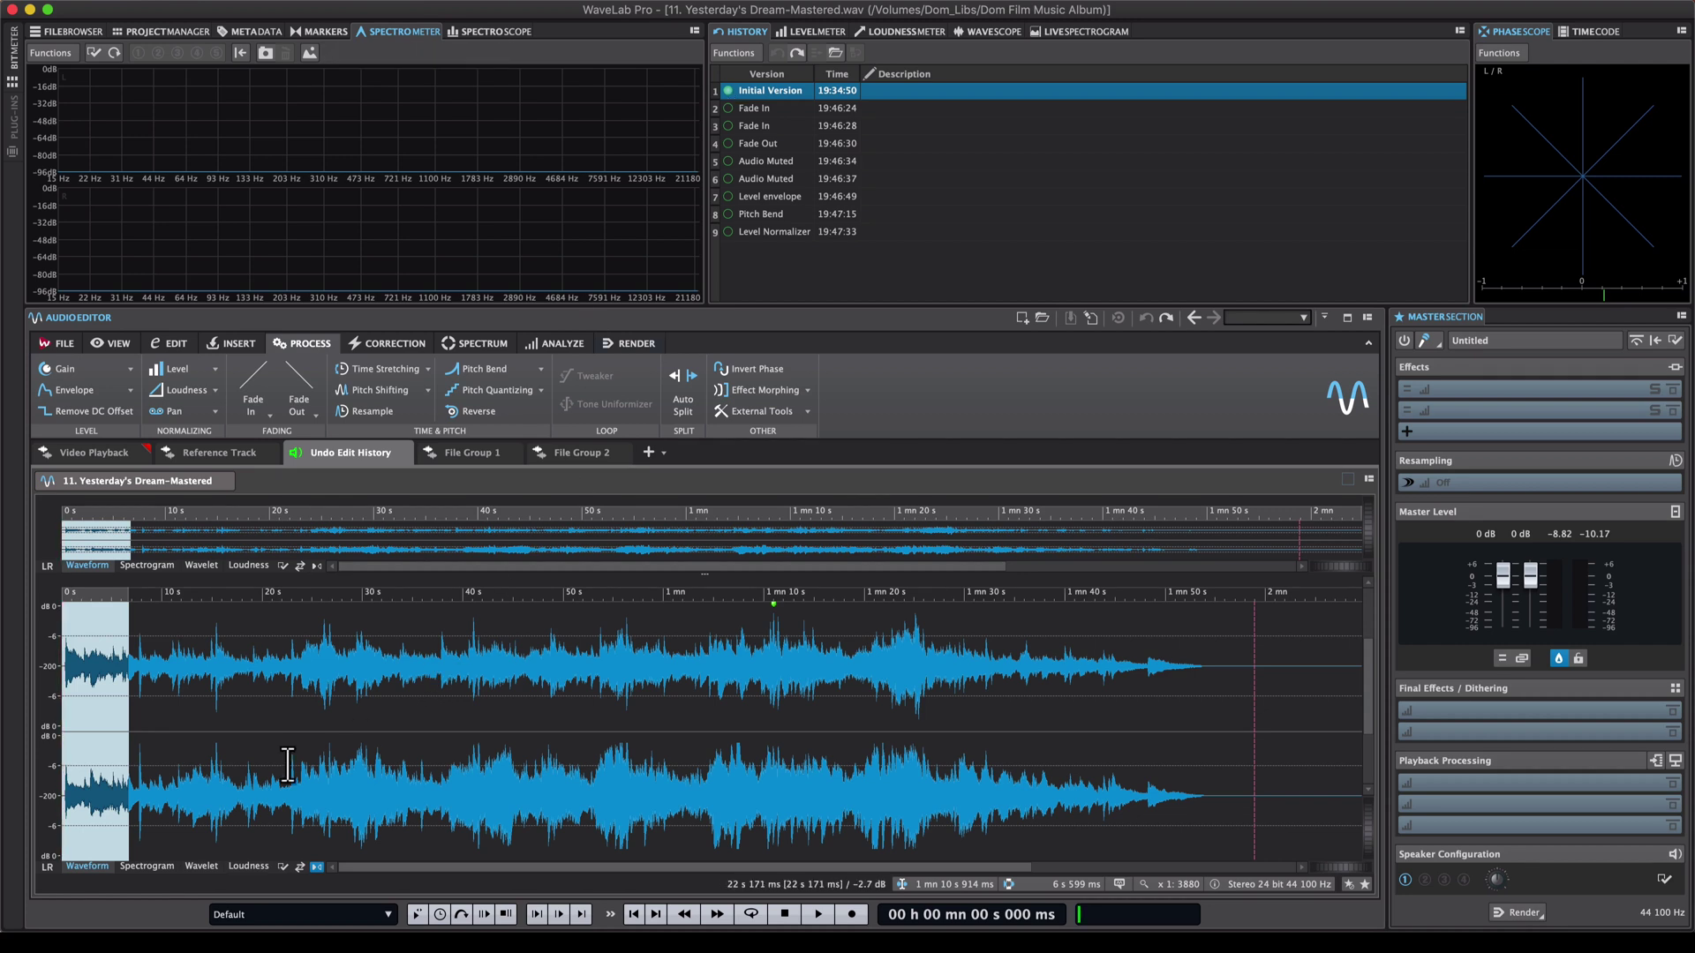
left_click_drag(284, 761, 375, 751)
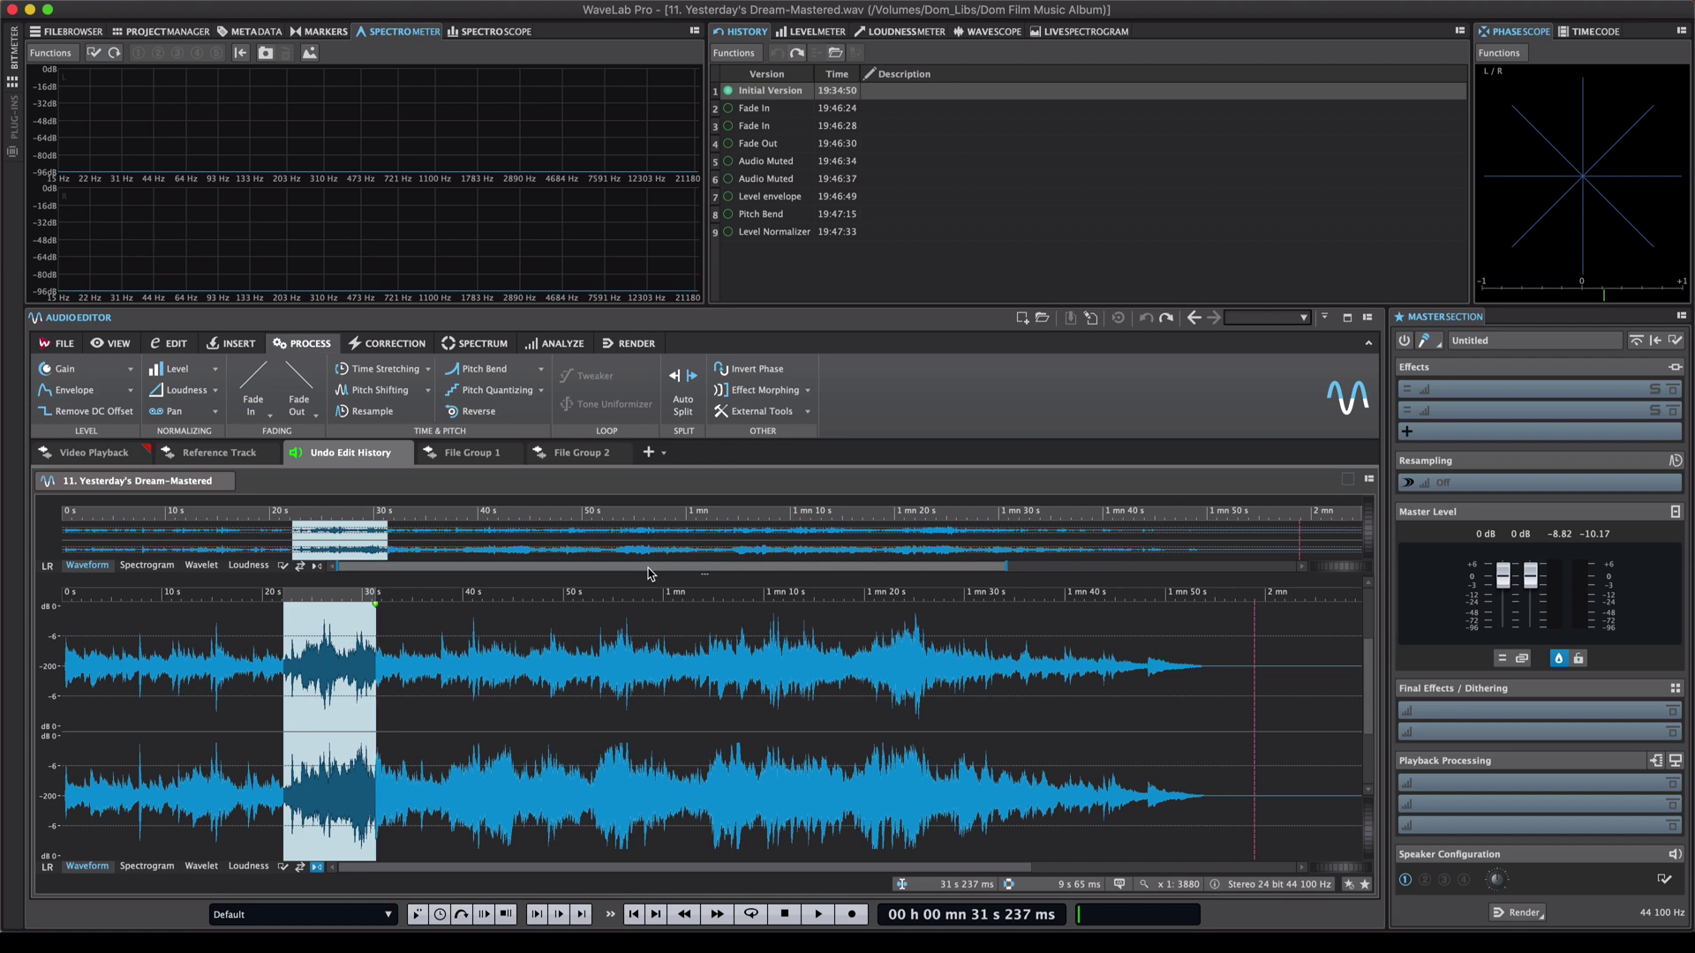
left_click(727, 233)
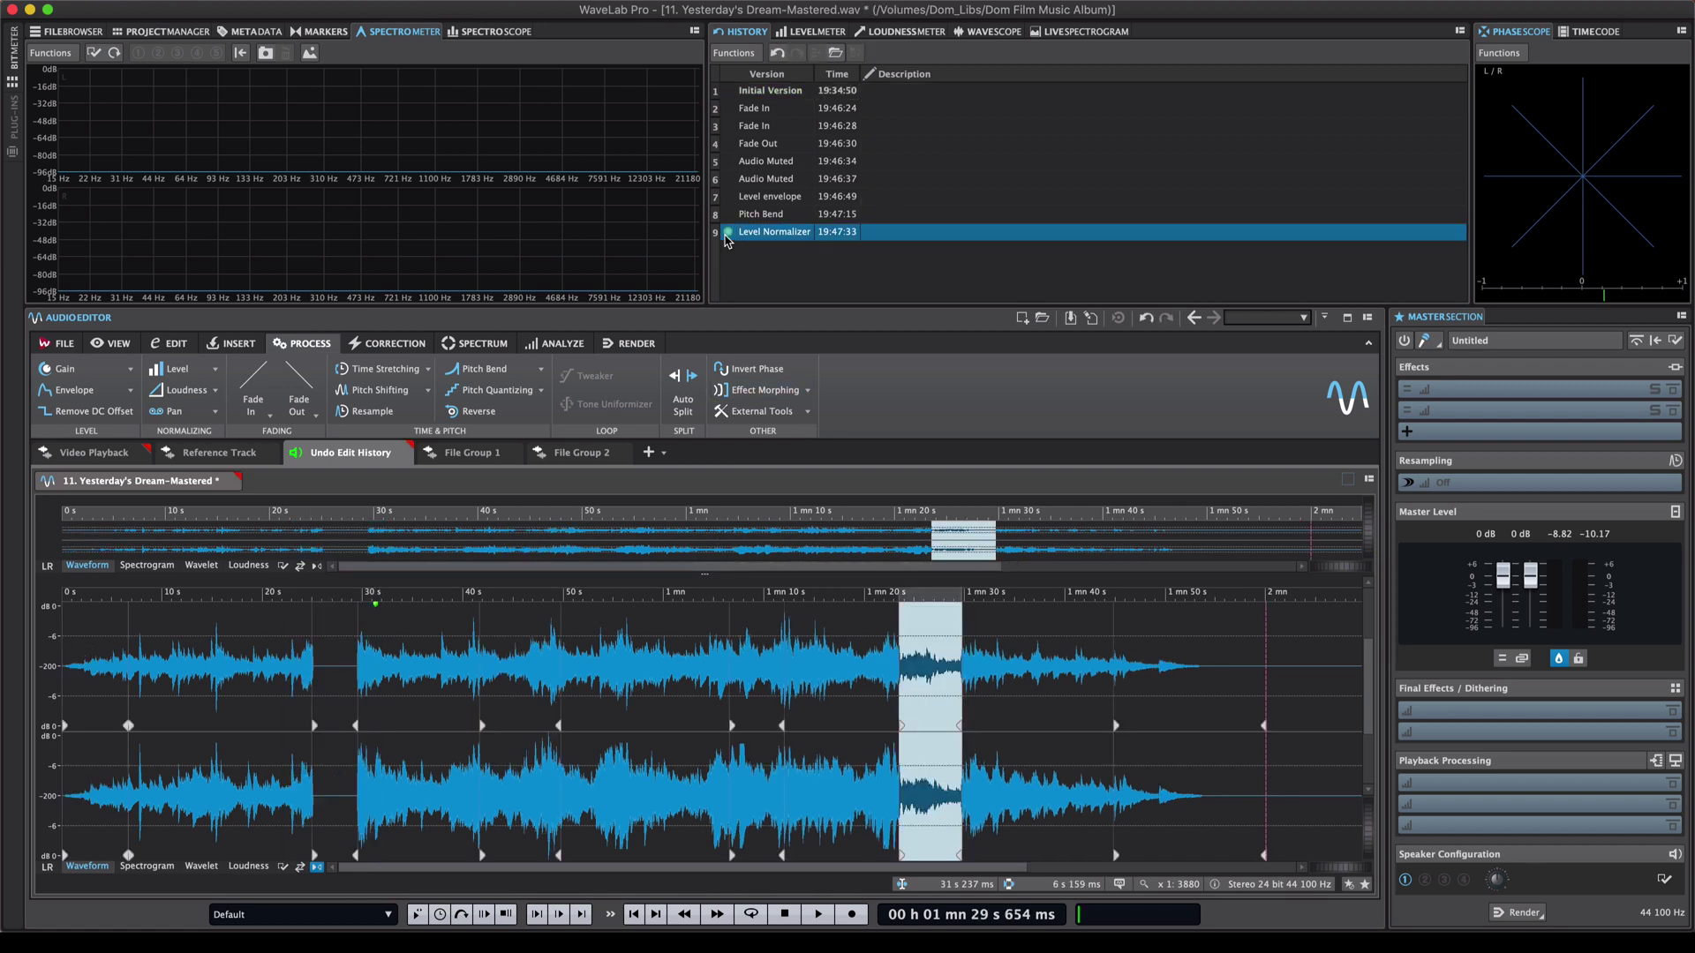
Step: Select the faded-in 0–6.6 s opening between the file start and the first marker
left_click(567, 750)
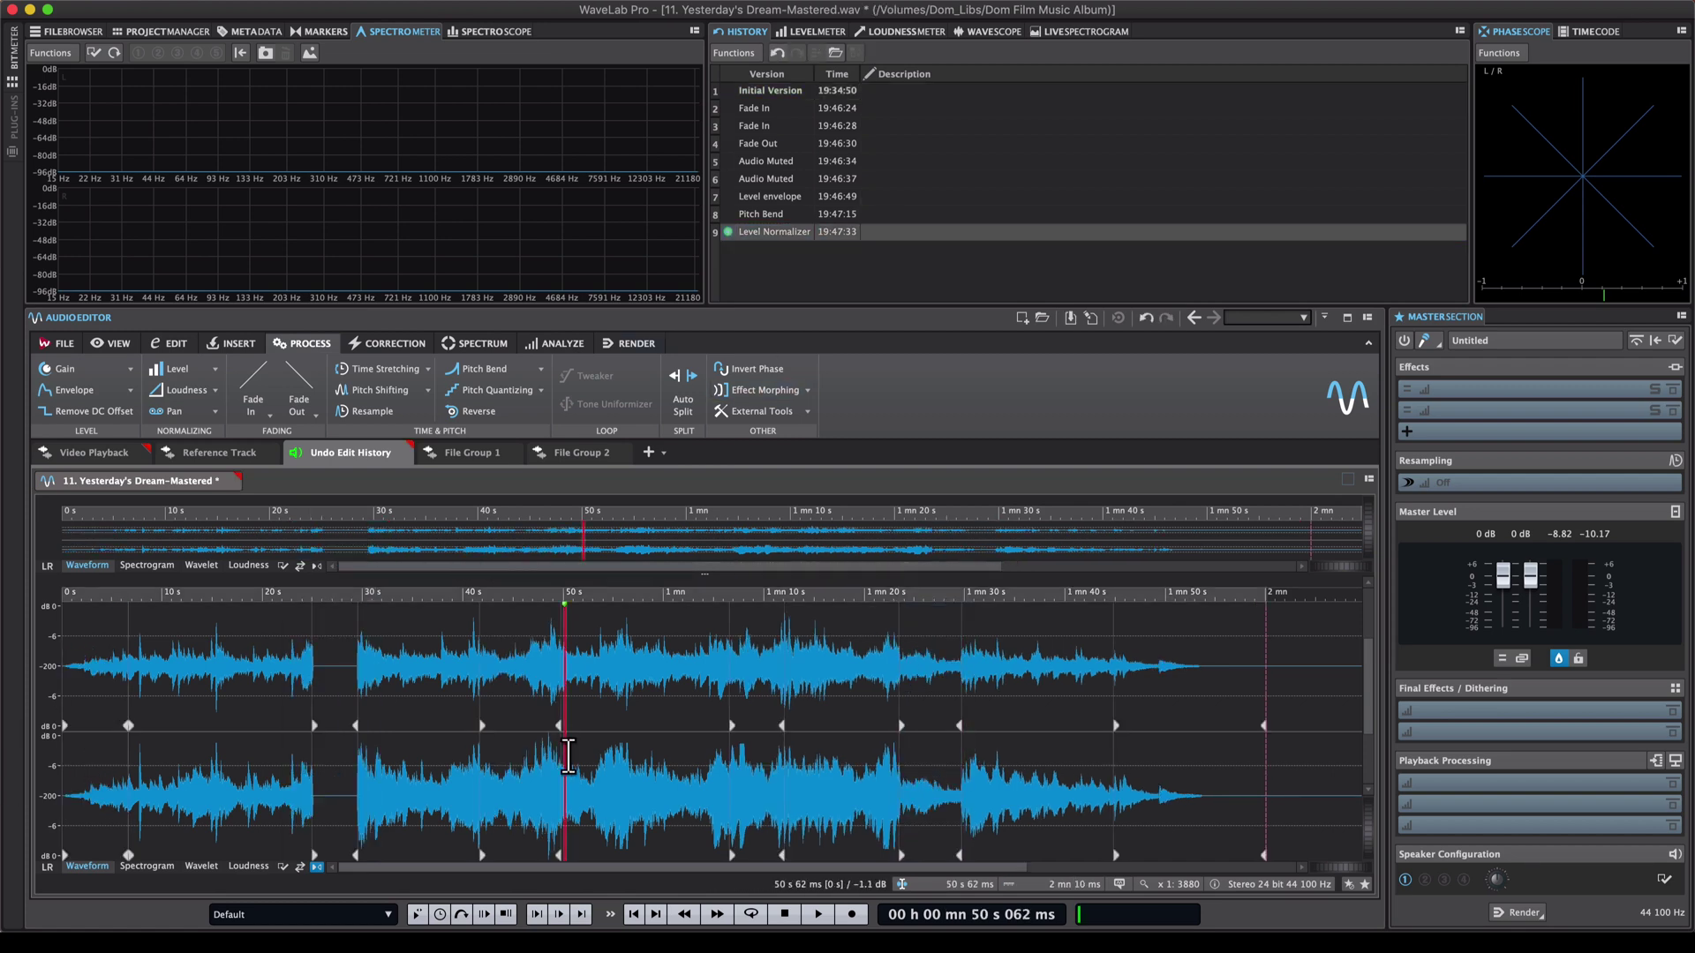
left_click(102, 731)
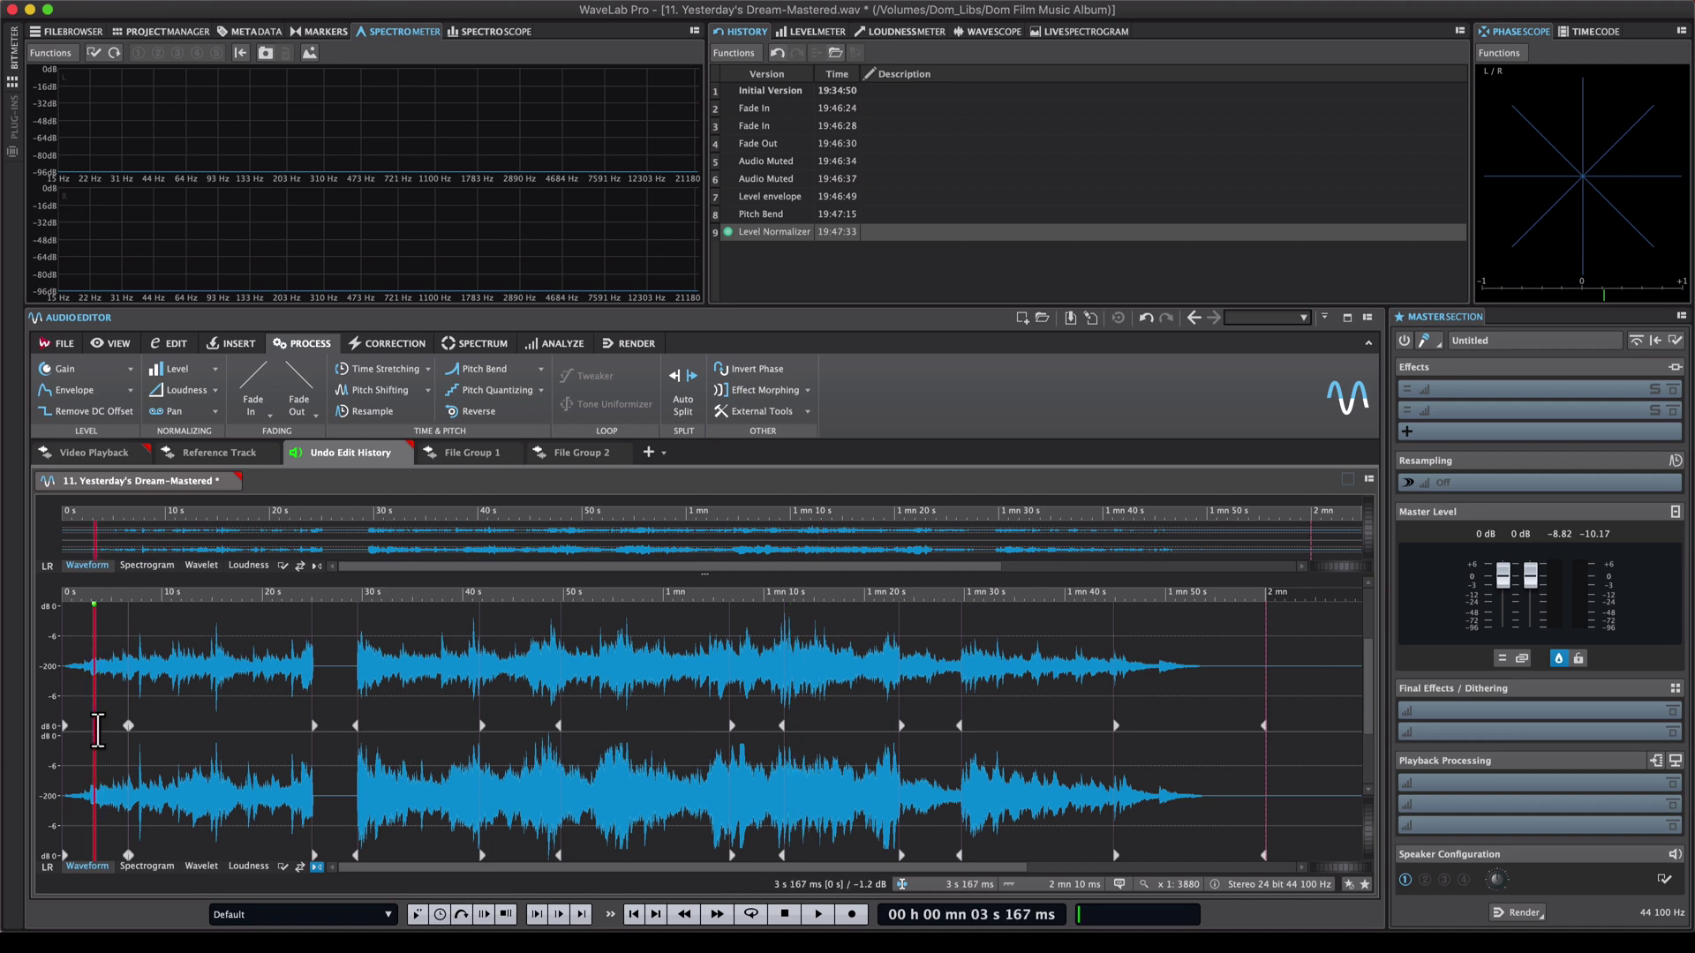
double_click(95, 727)
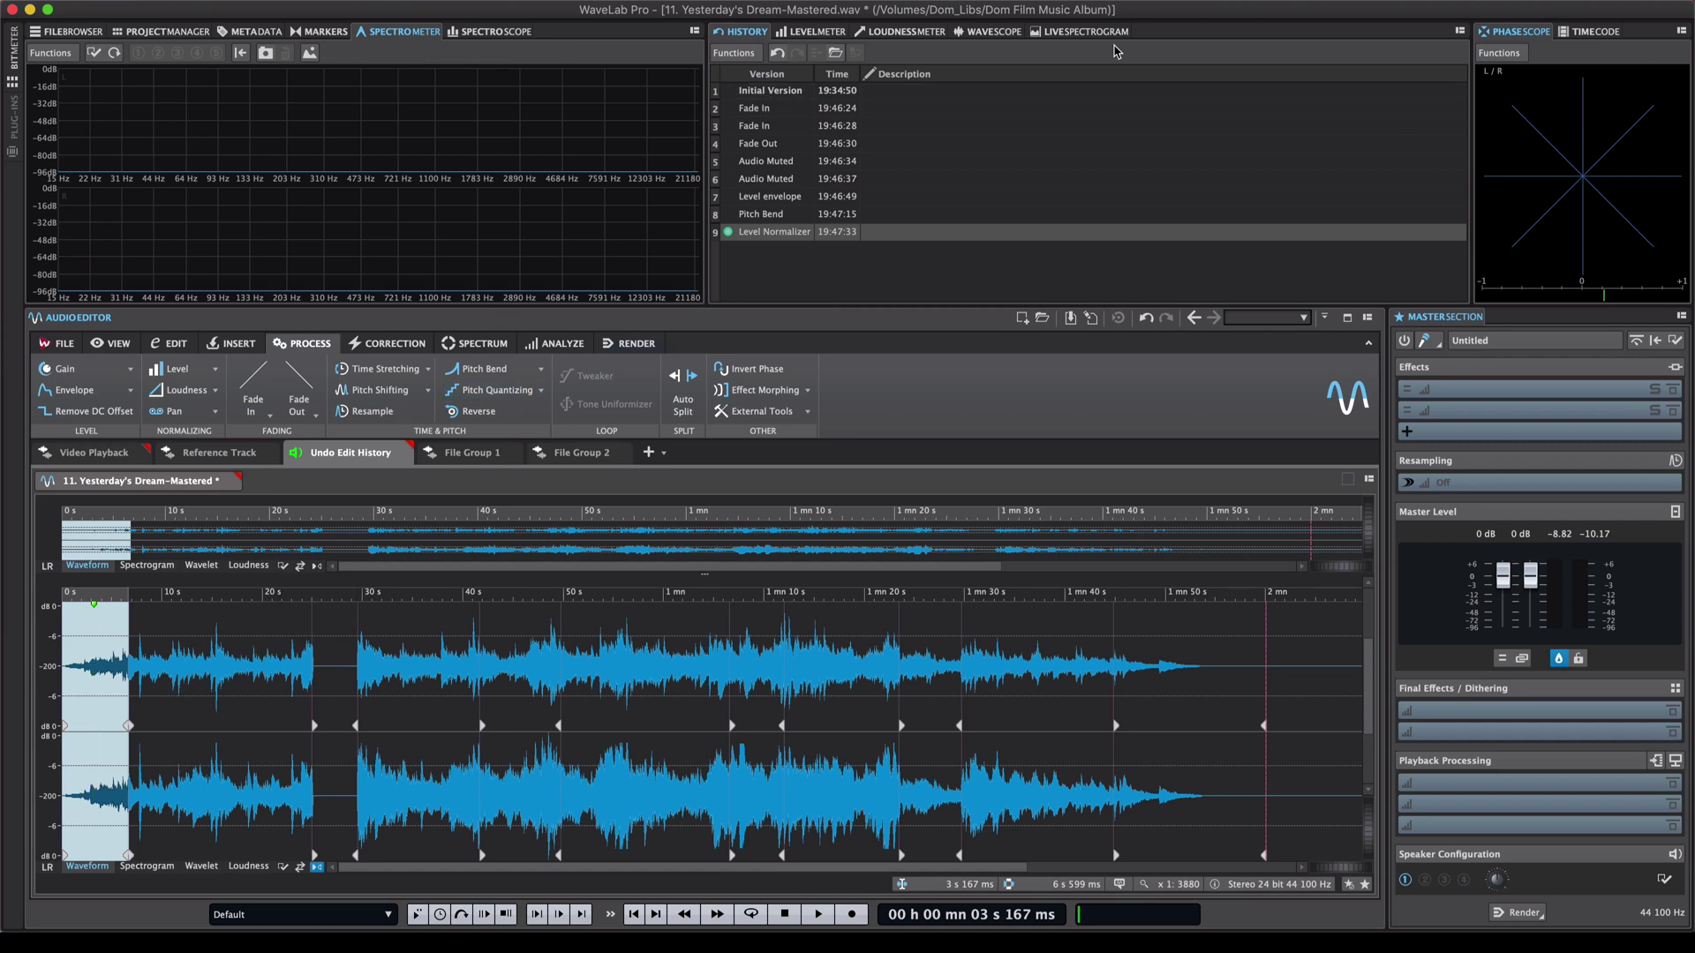
Step: Replace the selected opening with samples from the Initial Version in History
left_click(755, 92)
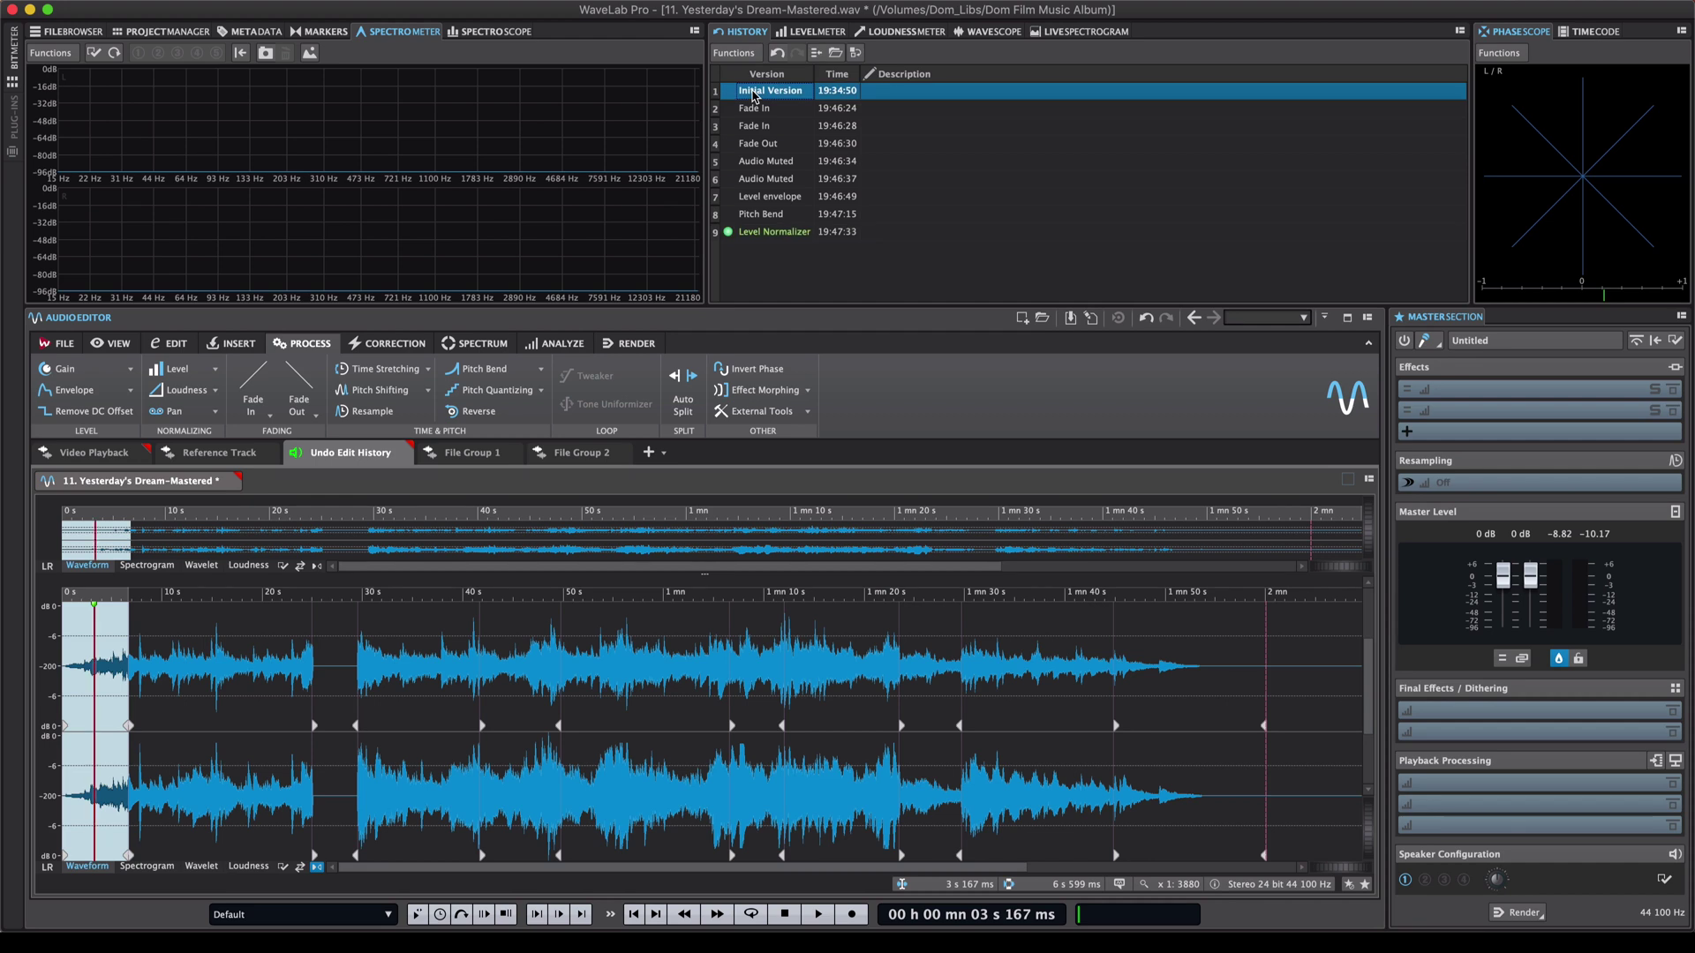
right_click(753, 95)
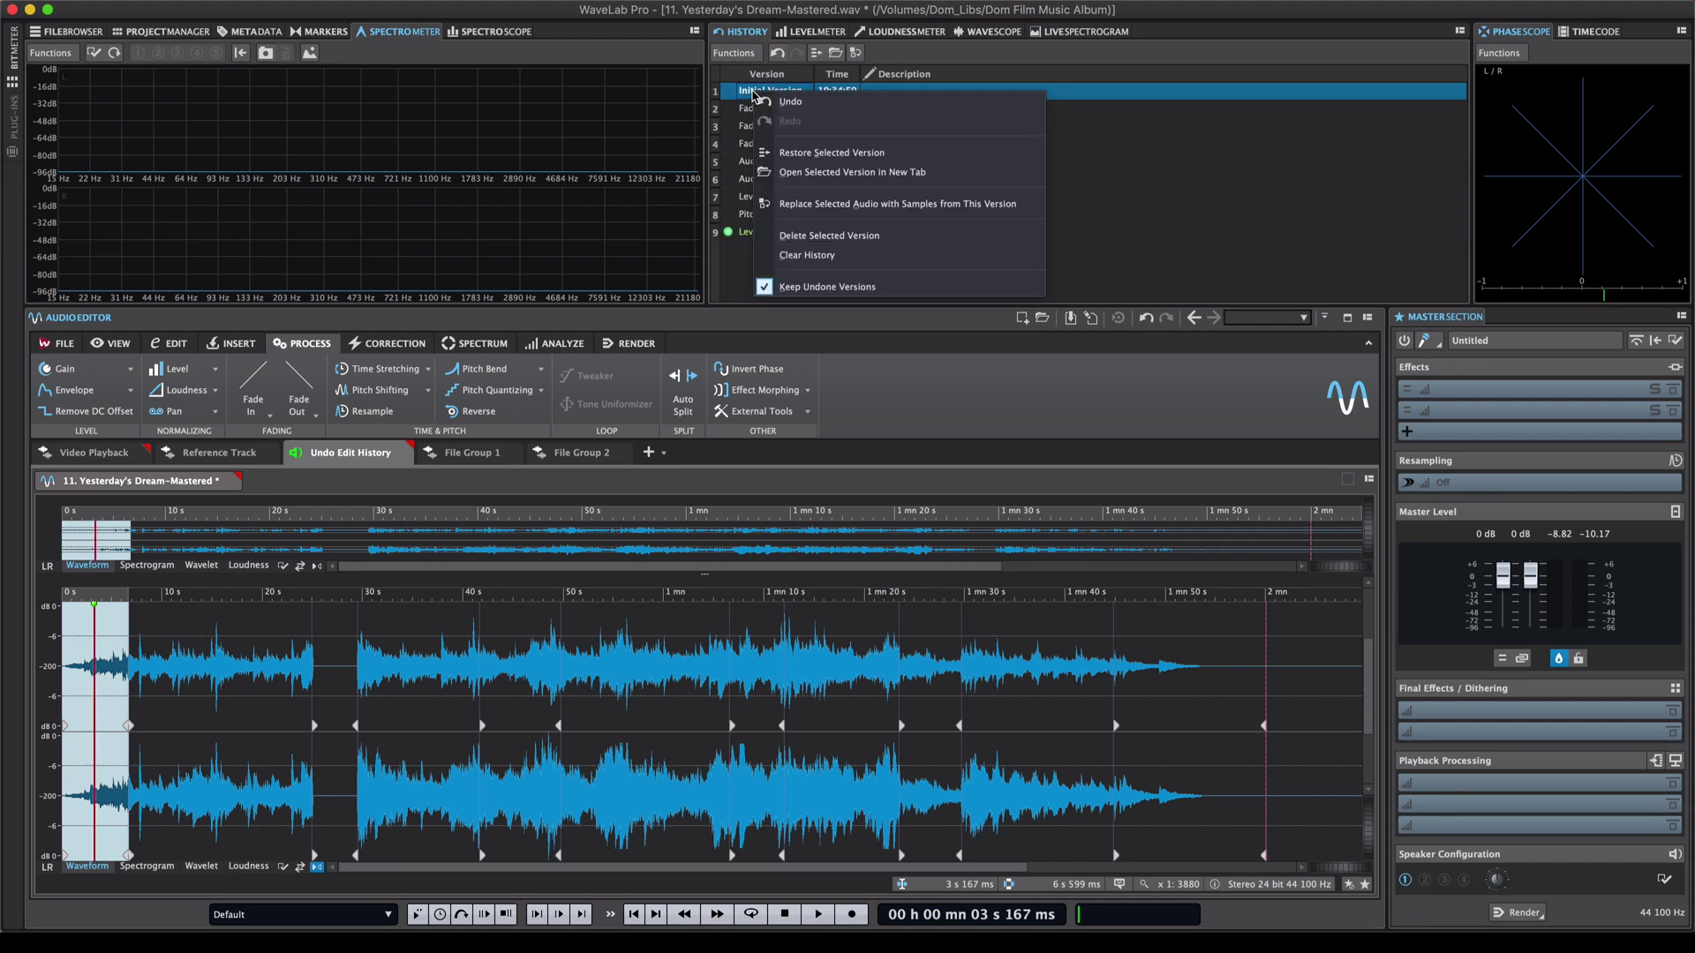
left_click(830, 210)
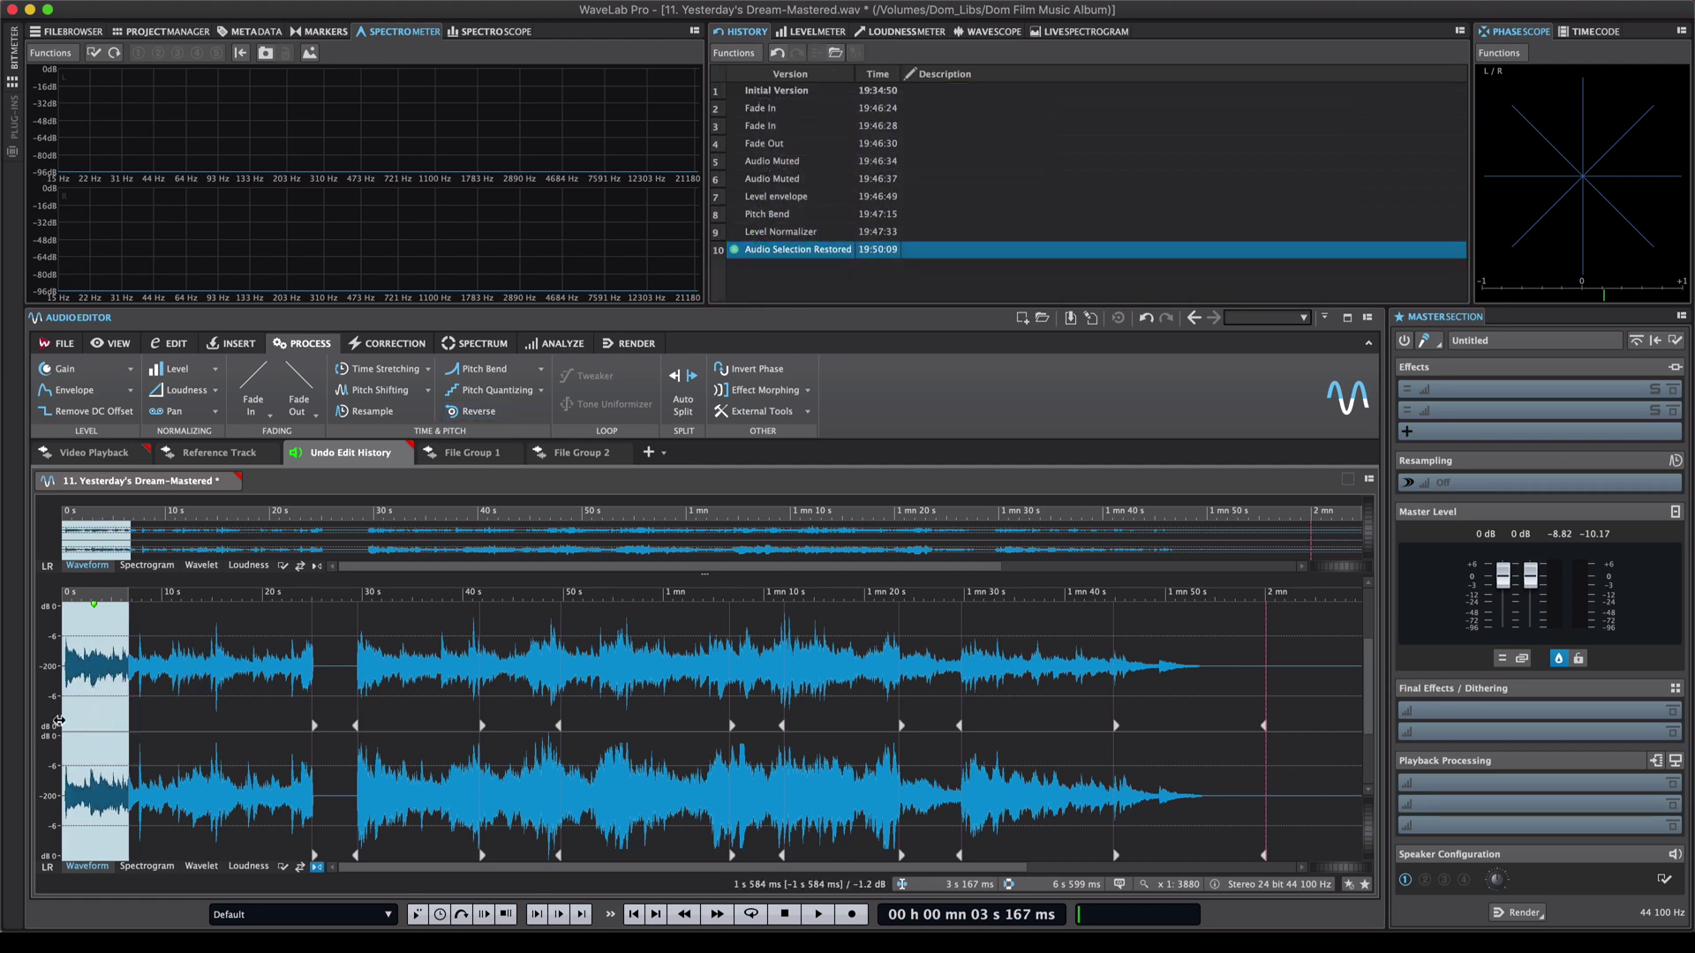
Step: Locate the History edit behind the 41–49 s marker section, revealing Level envelope
left_click(450, 722)
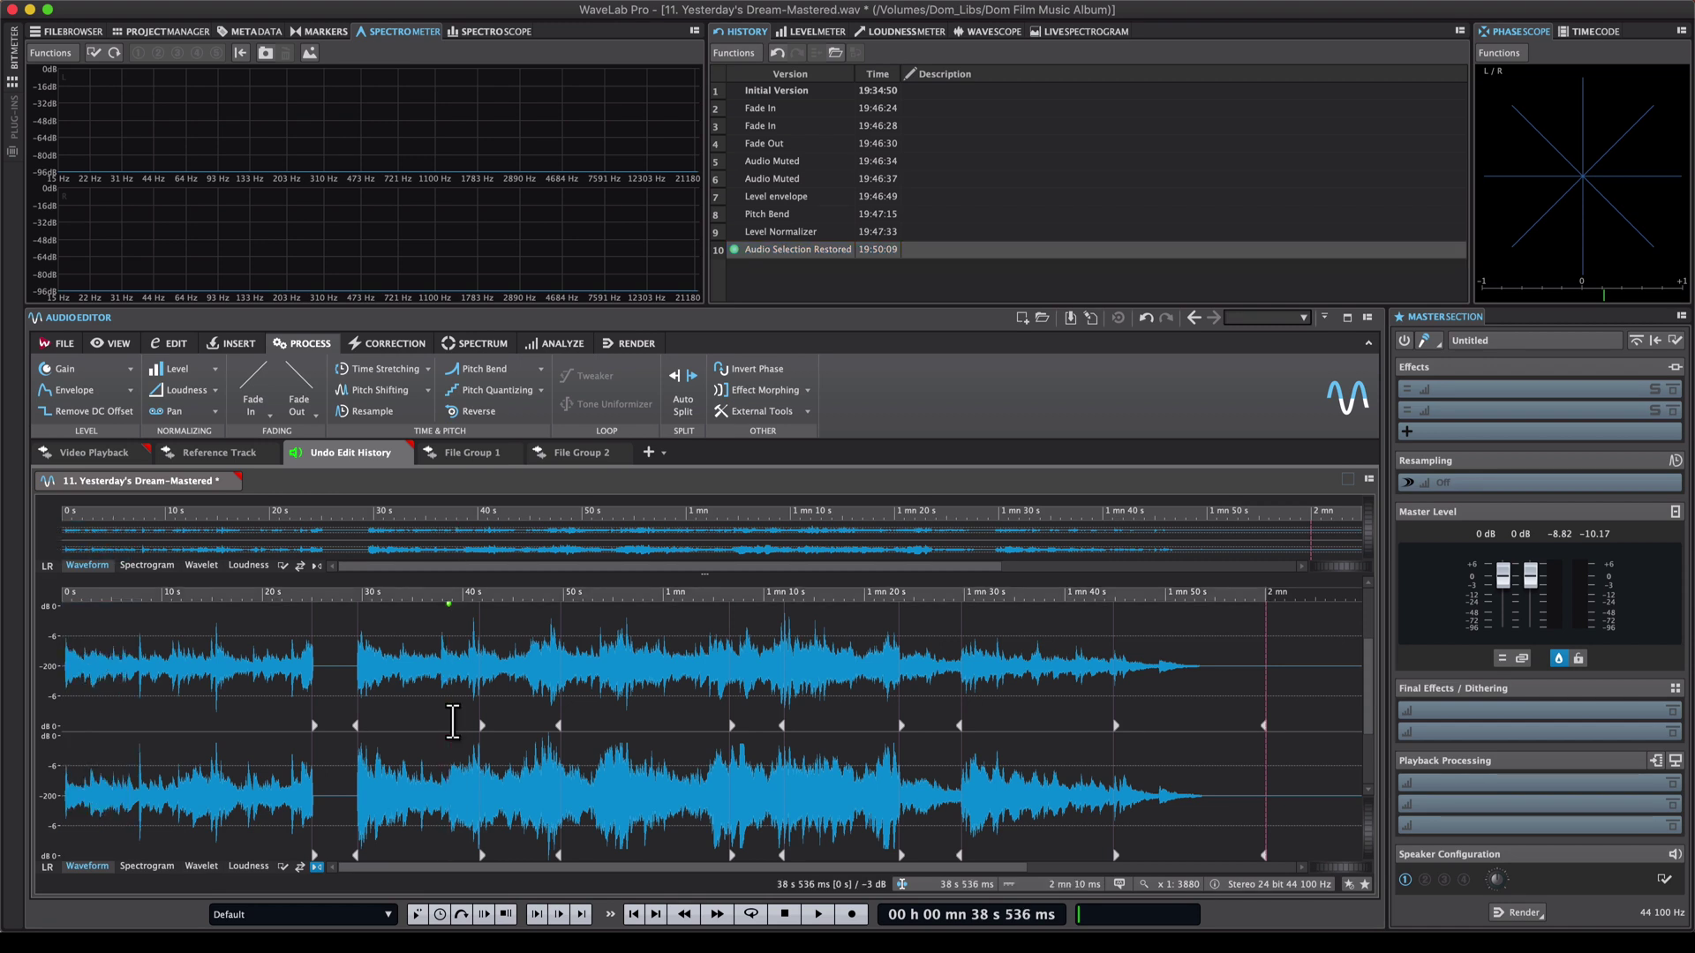
double_click(553, 736)
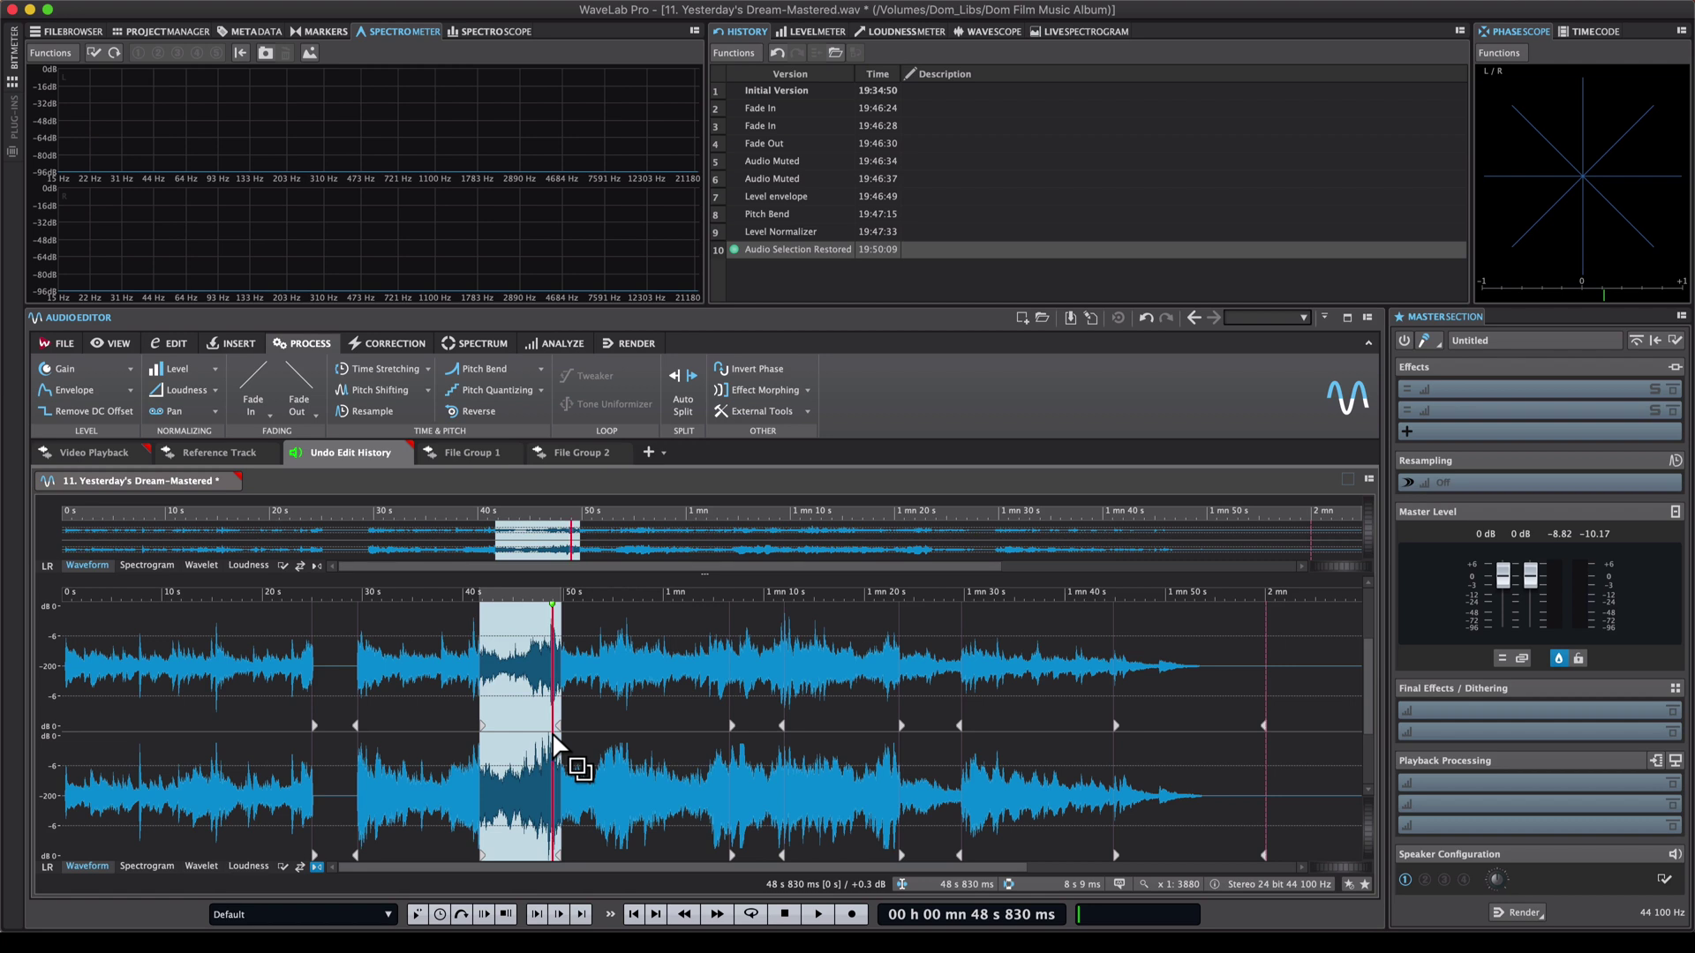
key("alt+e")
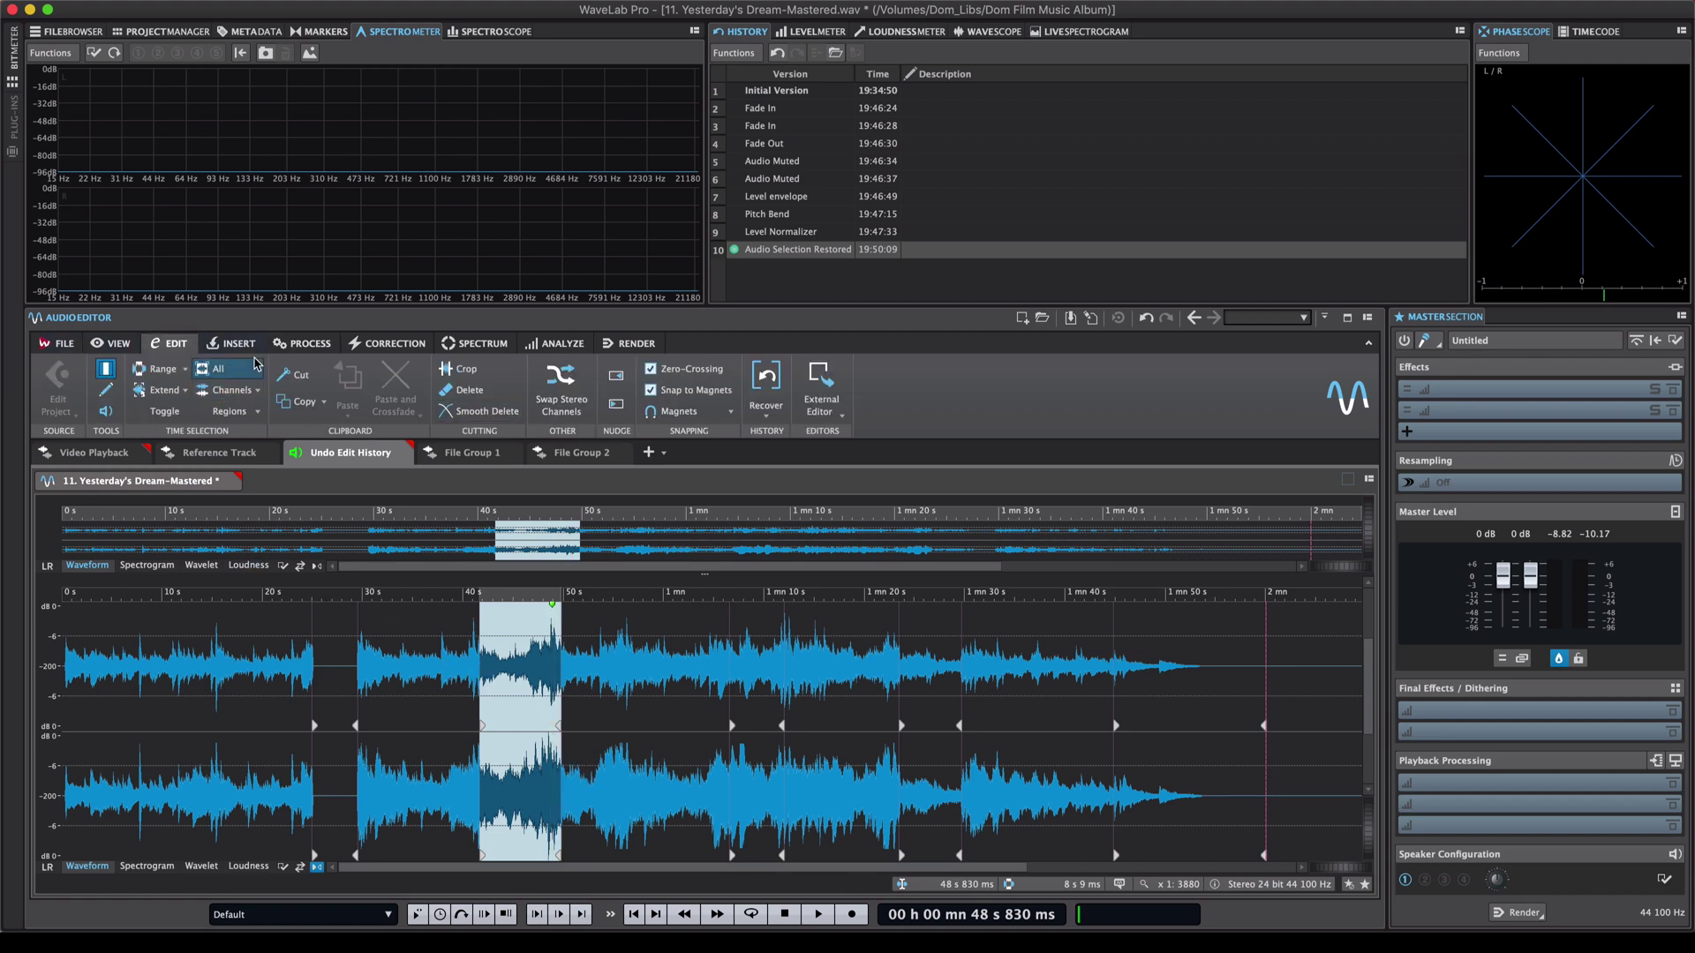
left_click(764, 418)
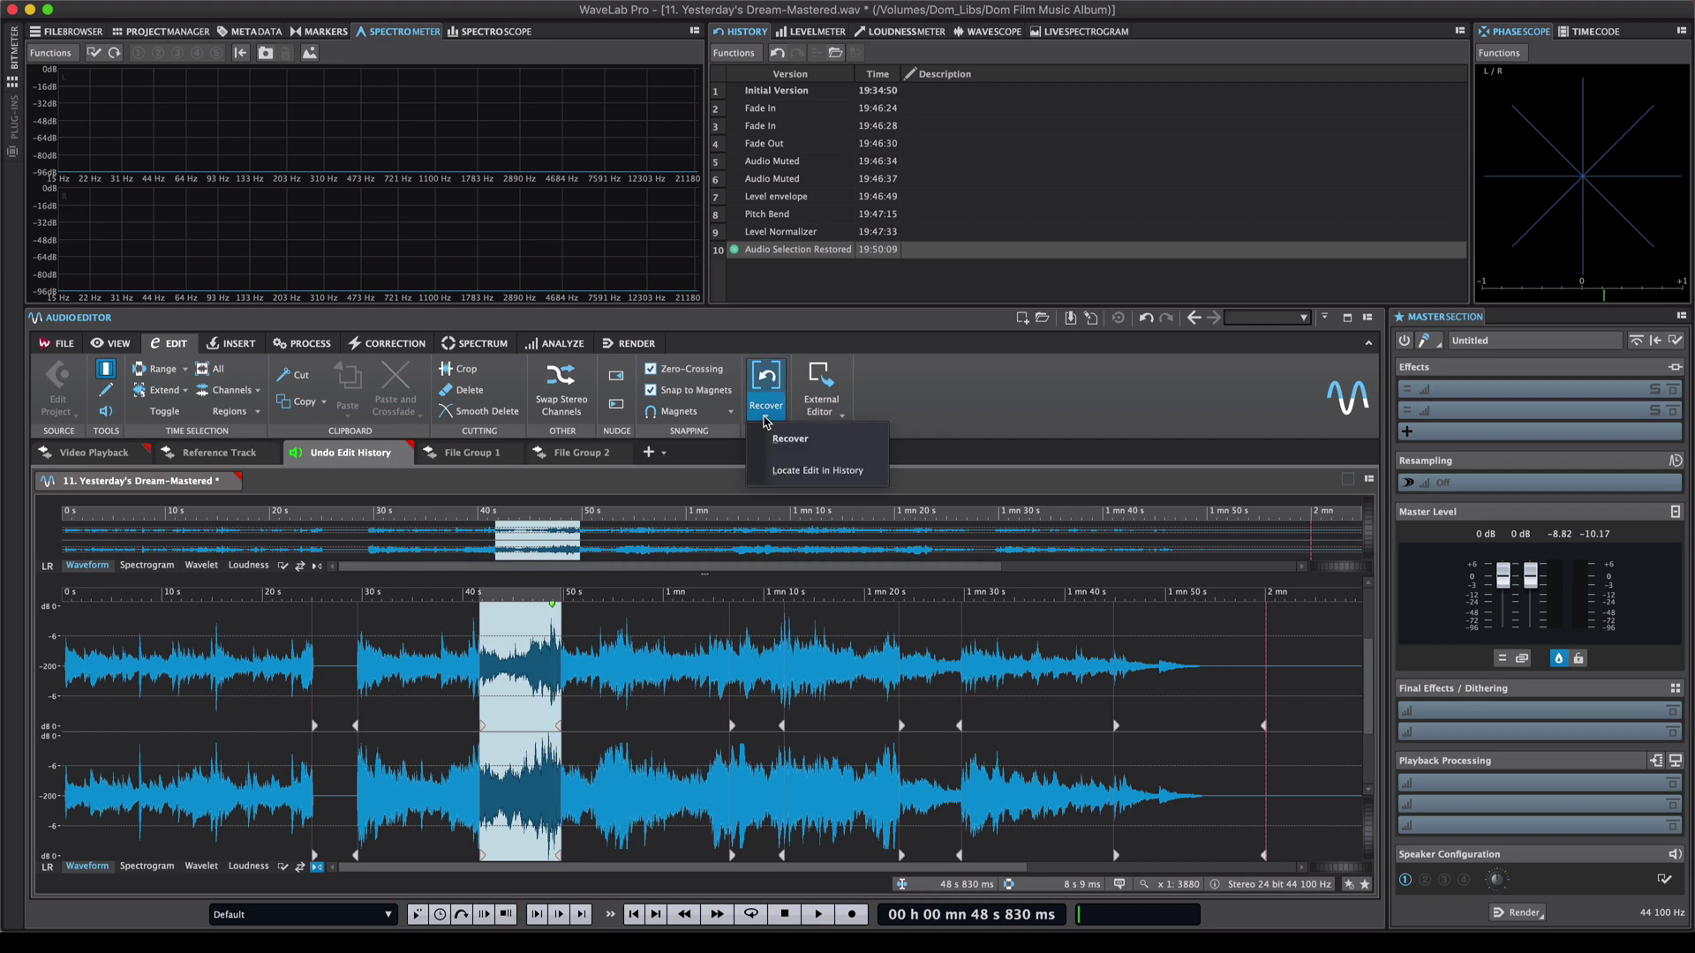
left_click(786, 472)
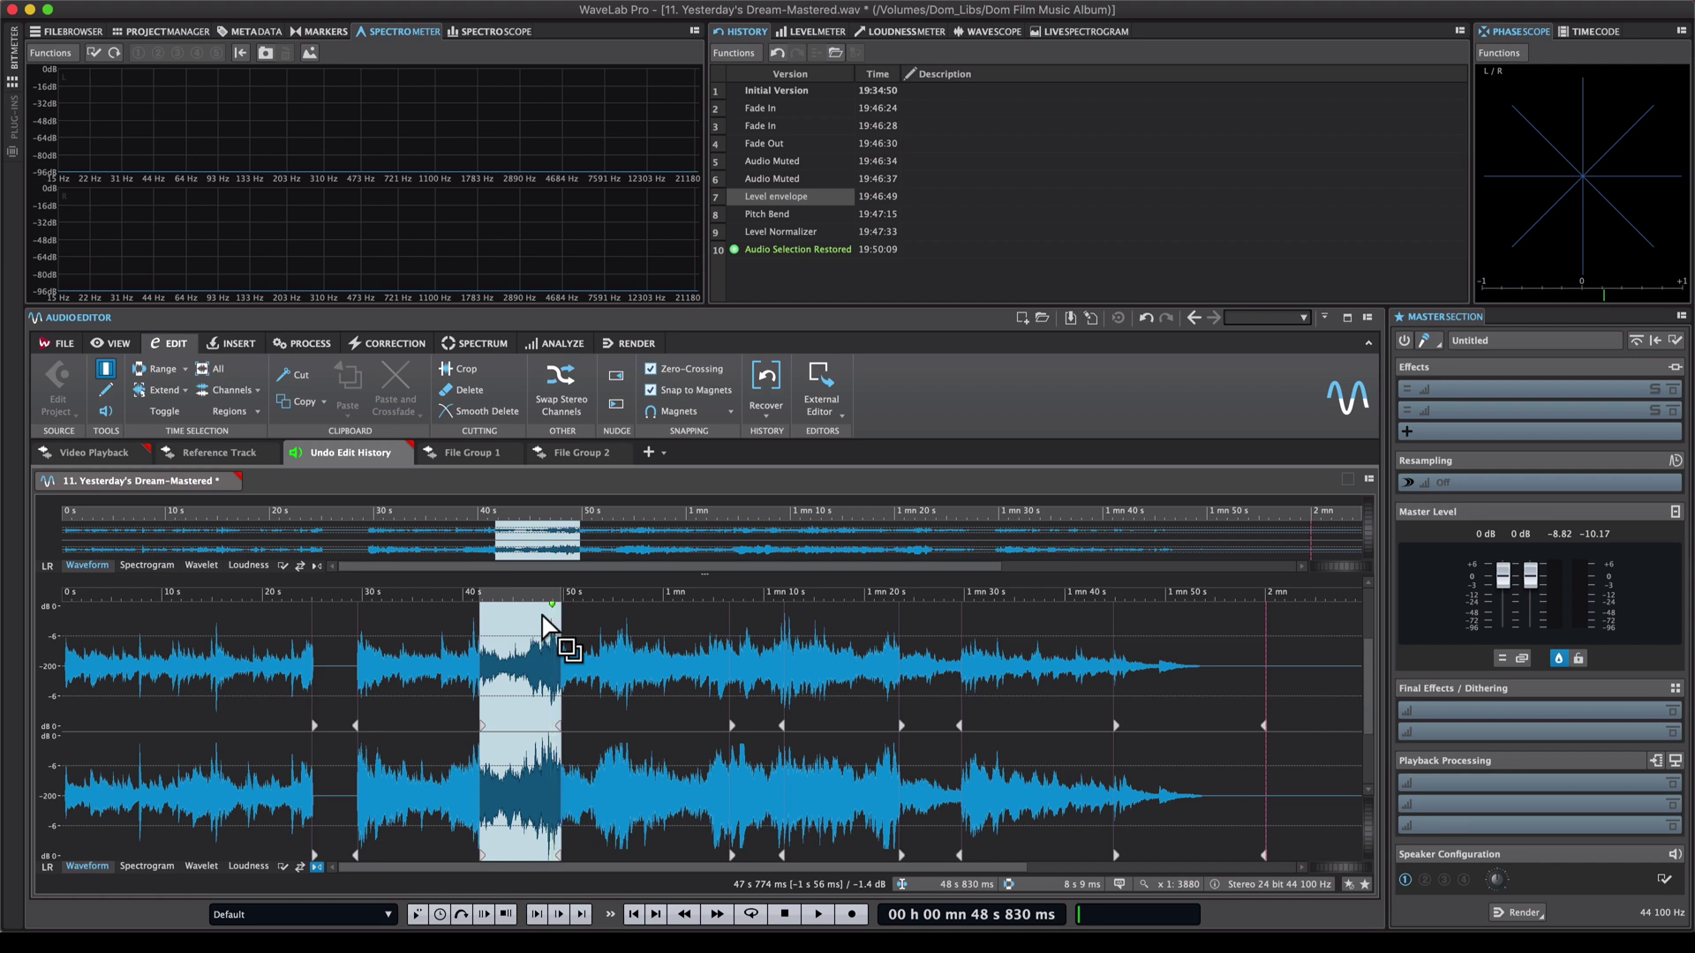
double_click(325, 697)
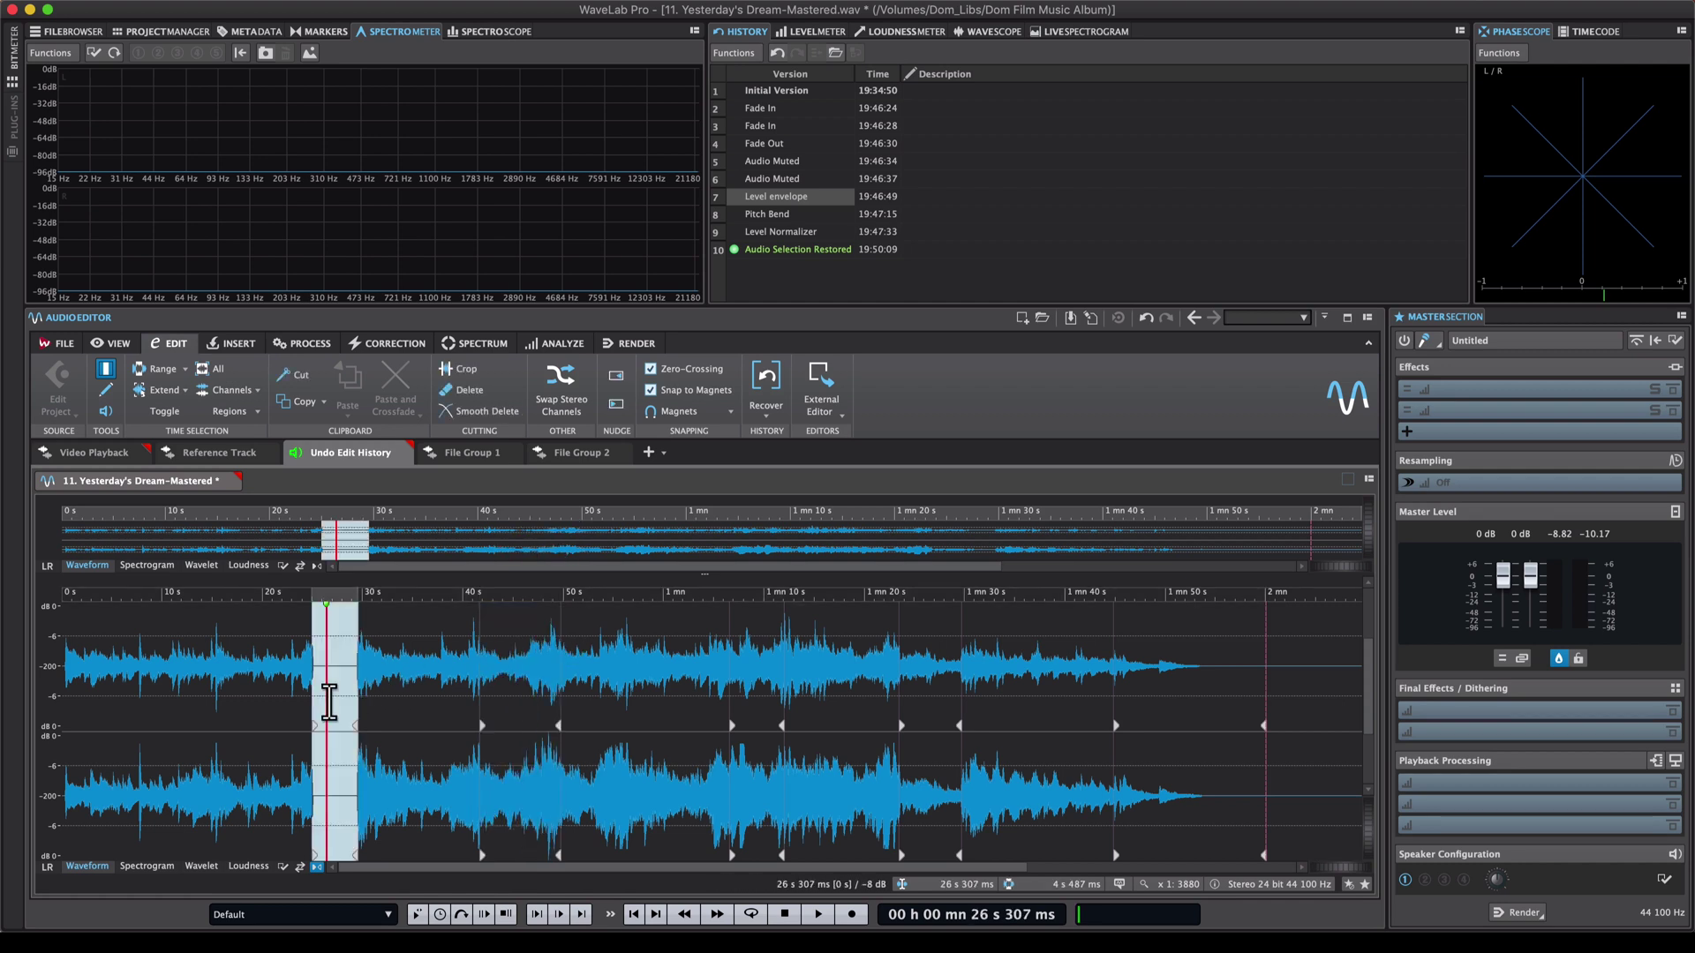
Step: Locate the mute on the 24–28 s gap and restore it from Initial Version samples
left_click(771, 418)
left_click(795, 468)
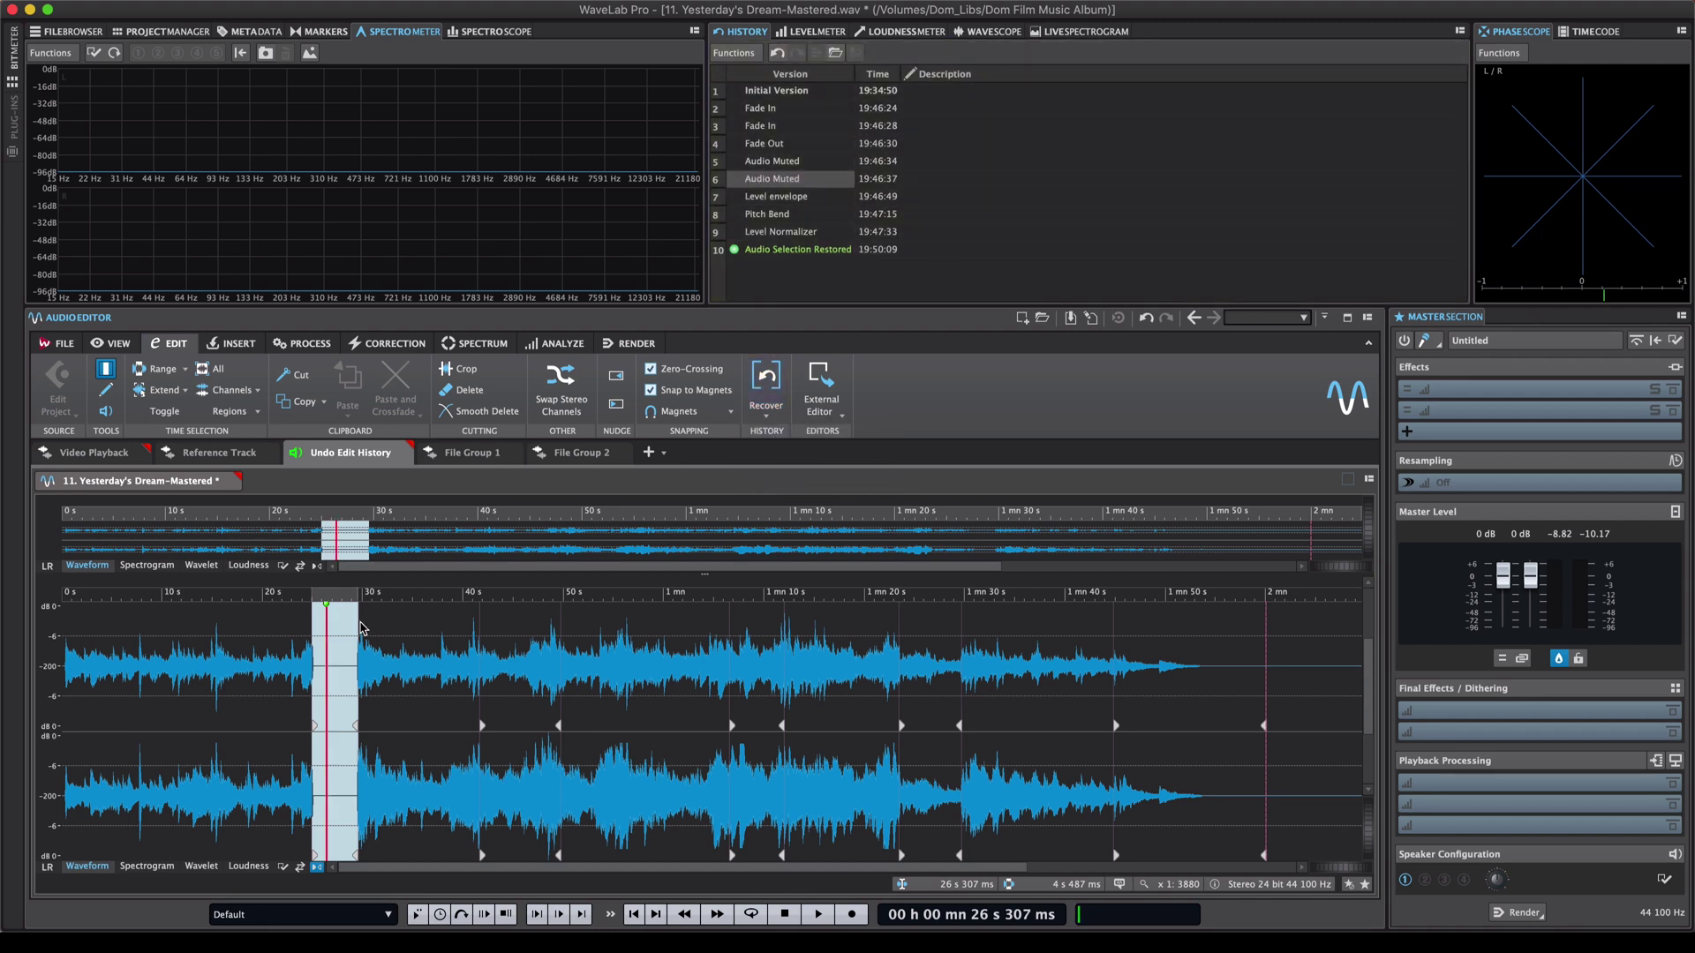
left_click(776, 92)
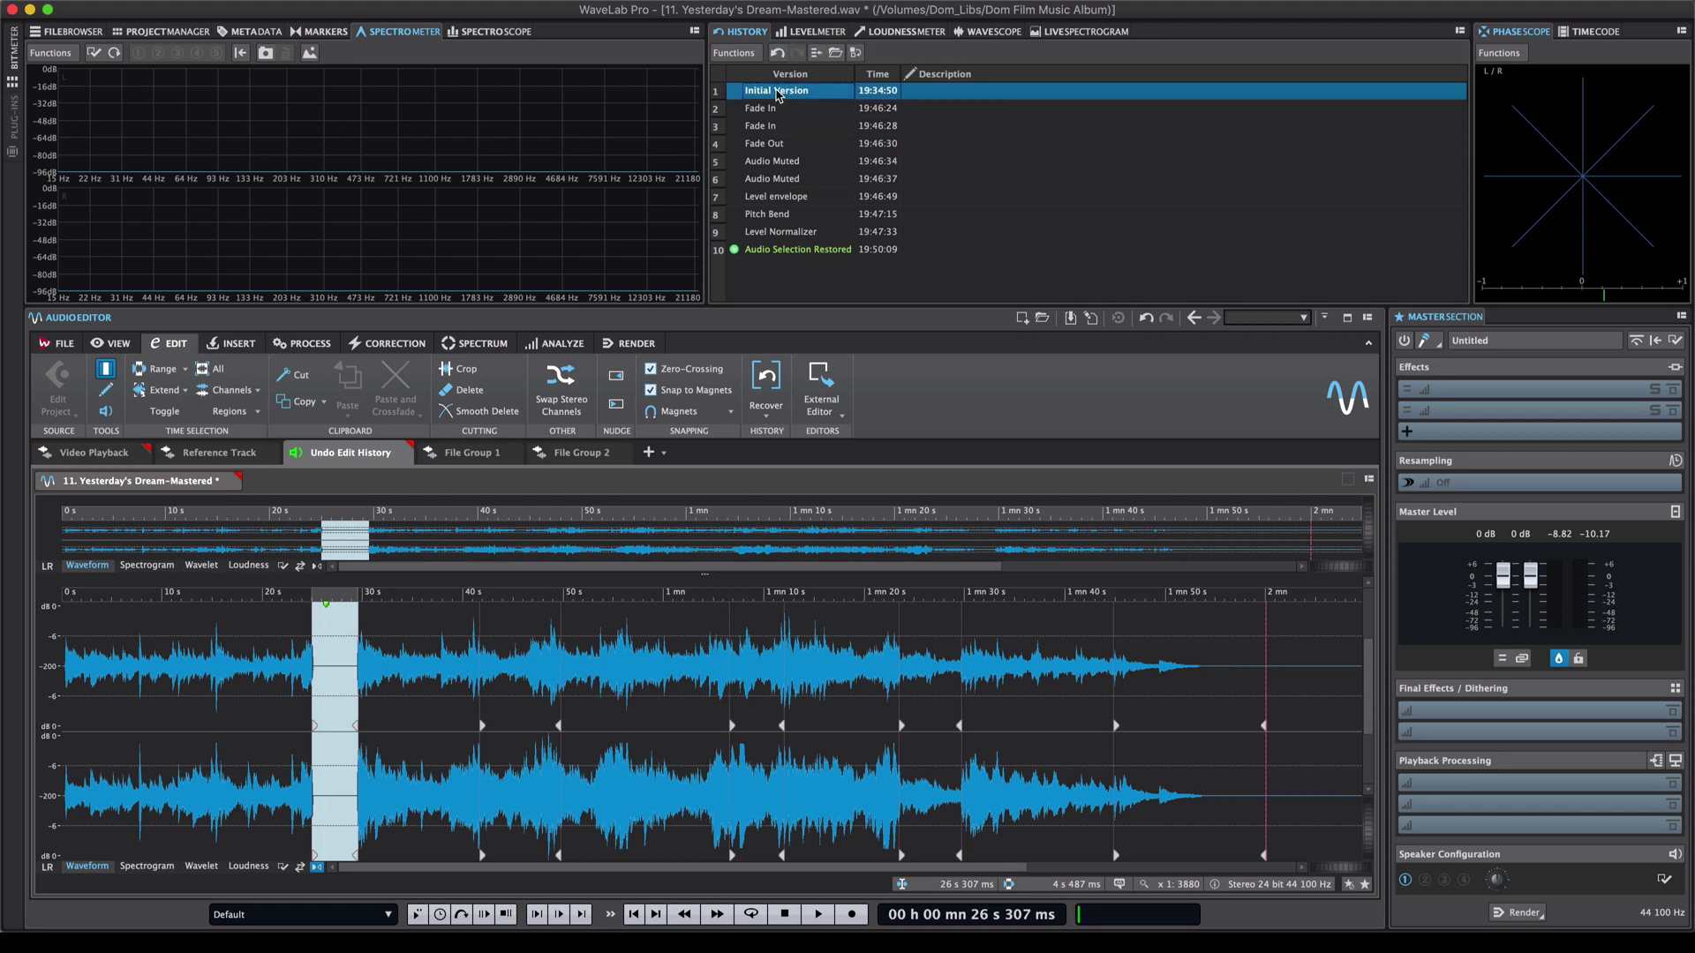
right_click(778, 95)
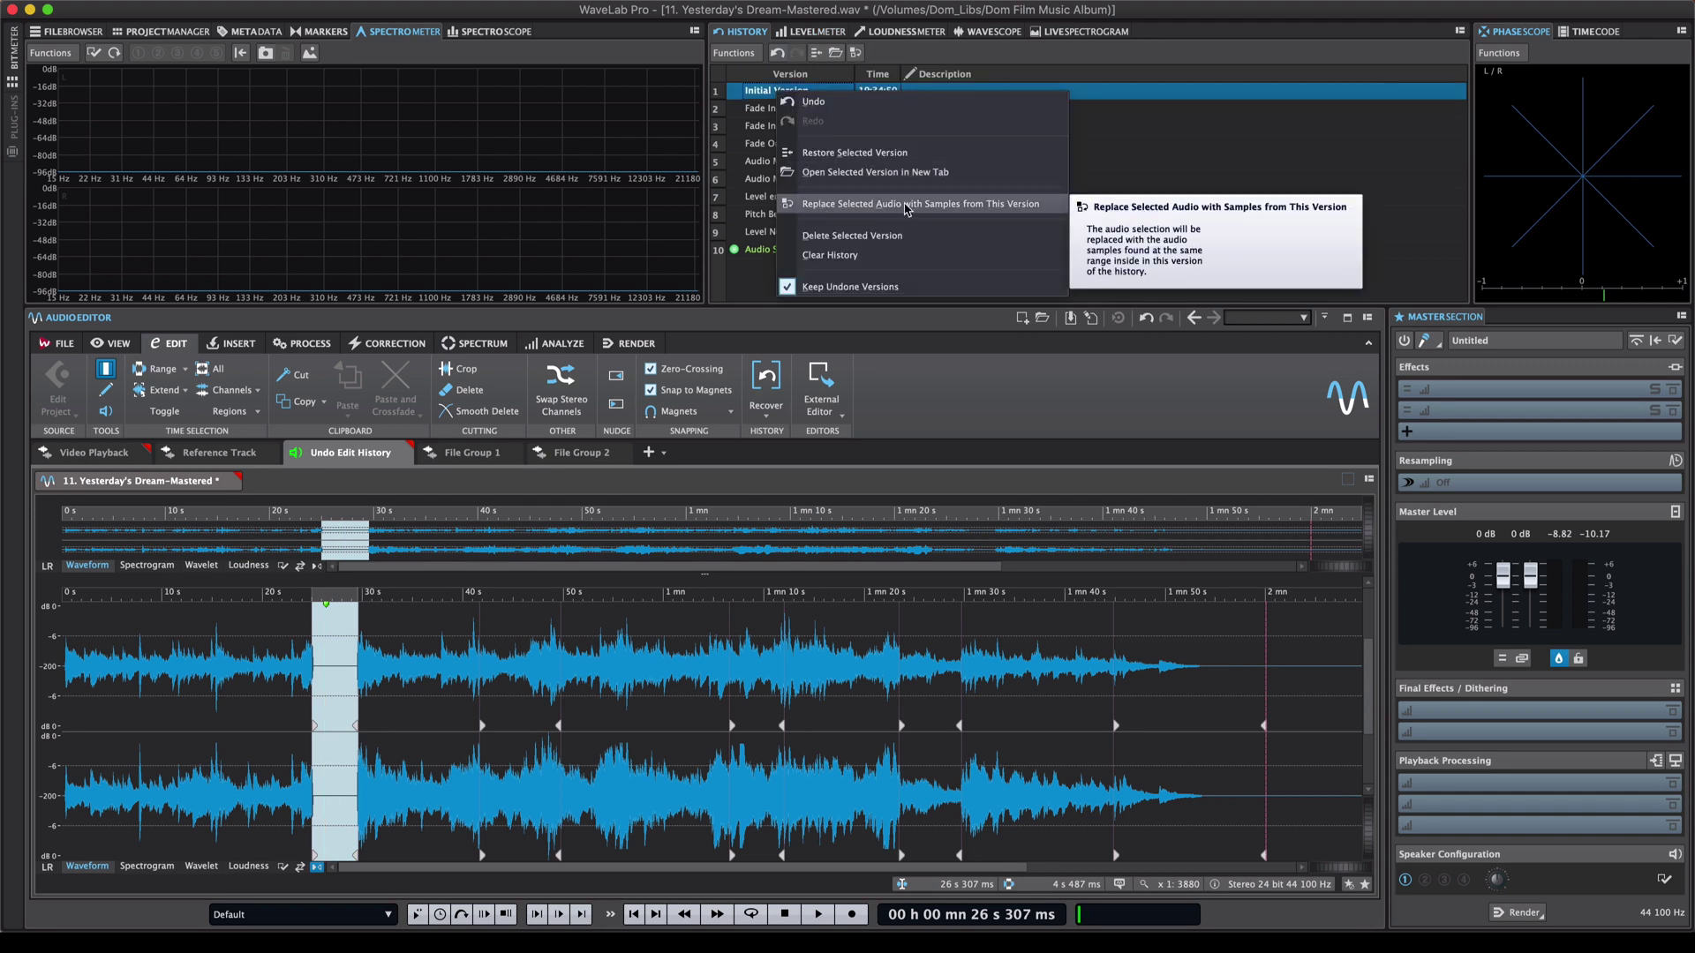
left_click(933, 205)
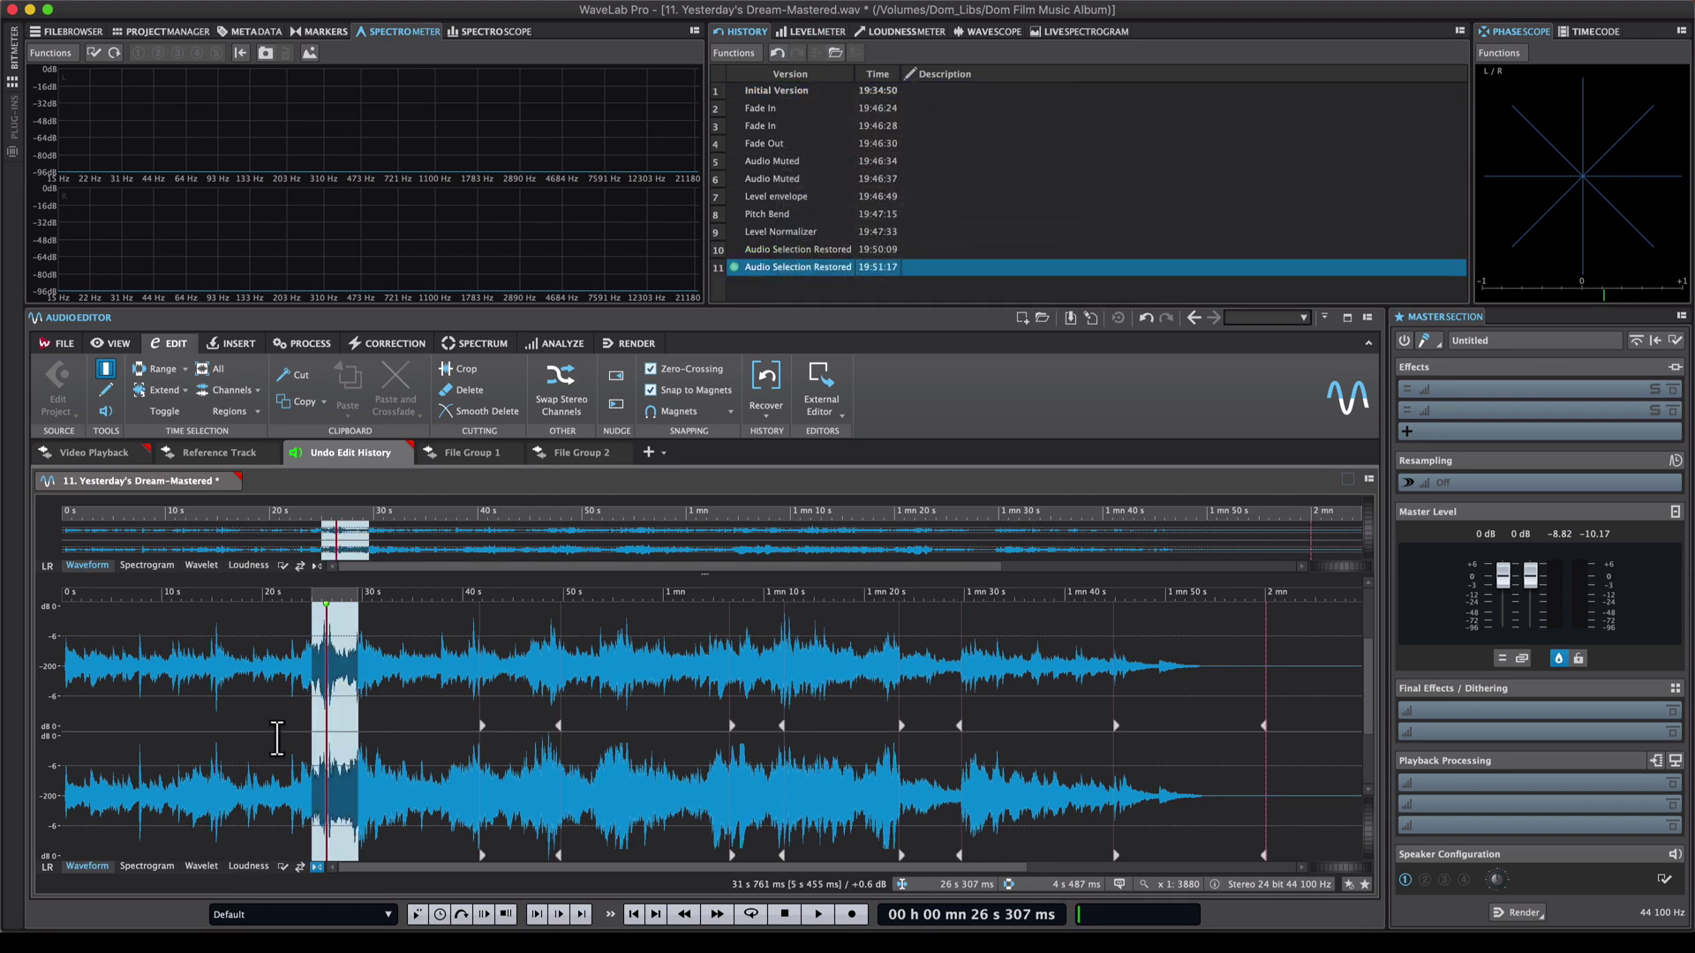
left_click_drag(734, 250, 734, 130)
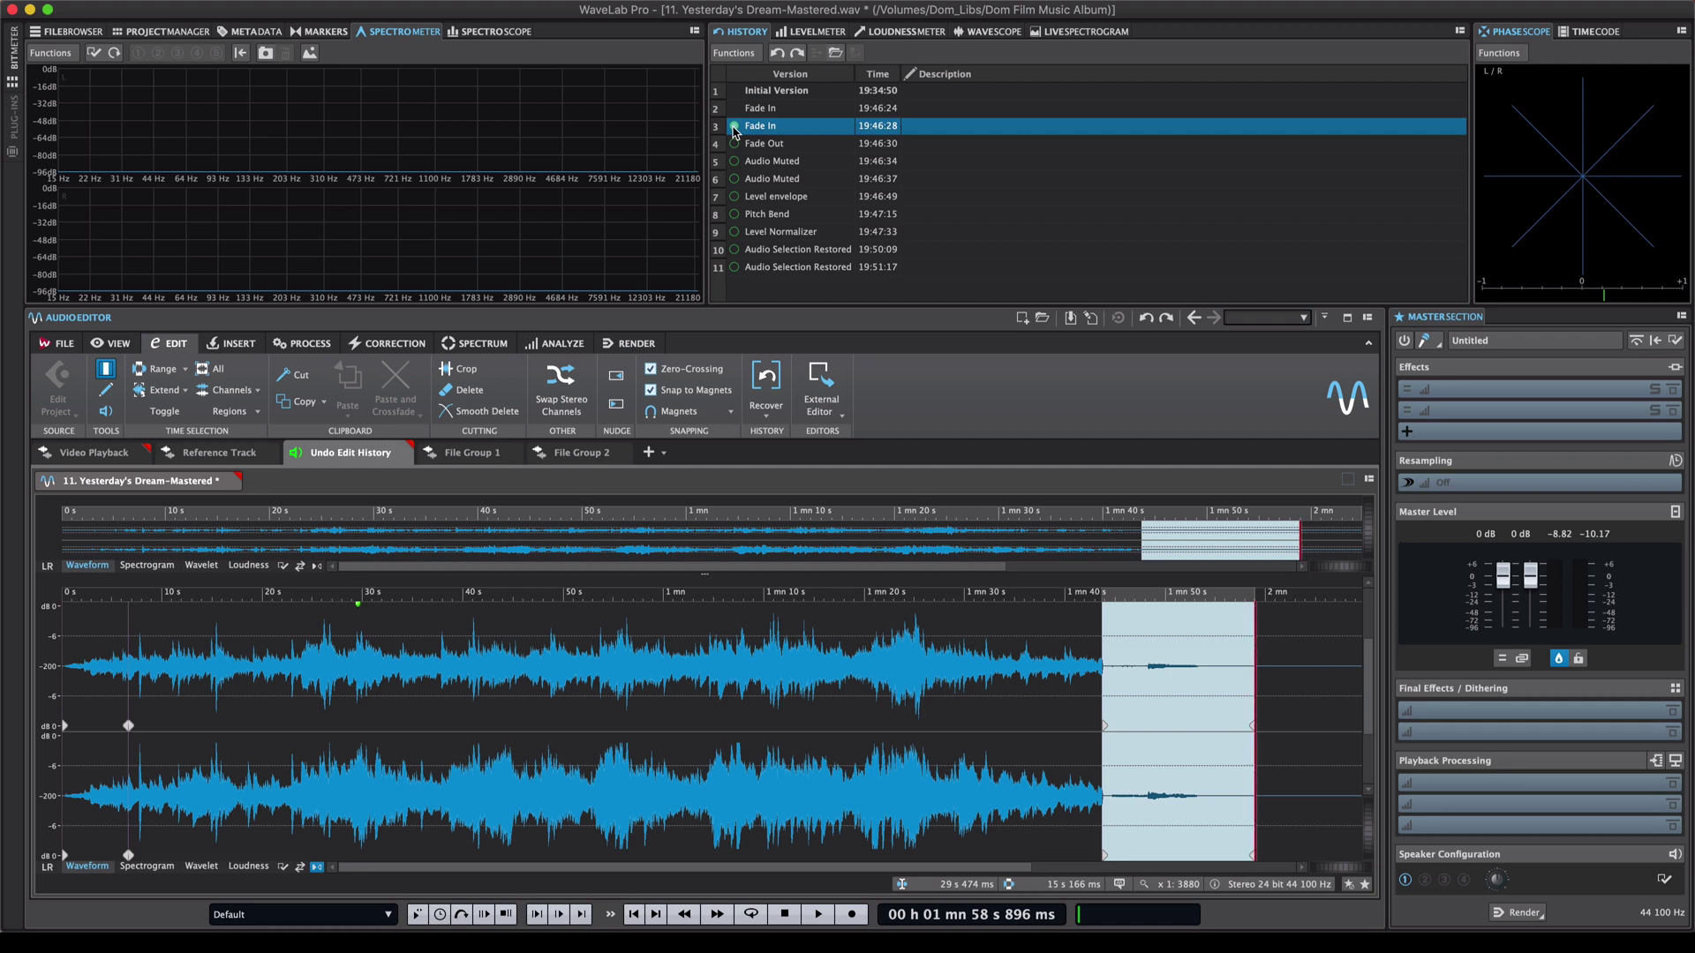
Step: Revert the file to the first Audio Muted version, then to the Level envelope version
left_click(765, 163)
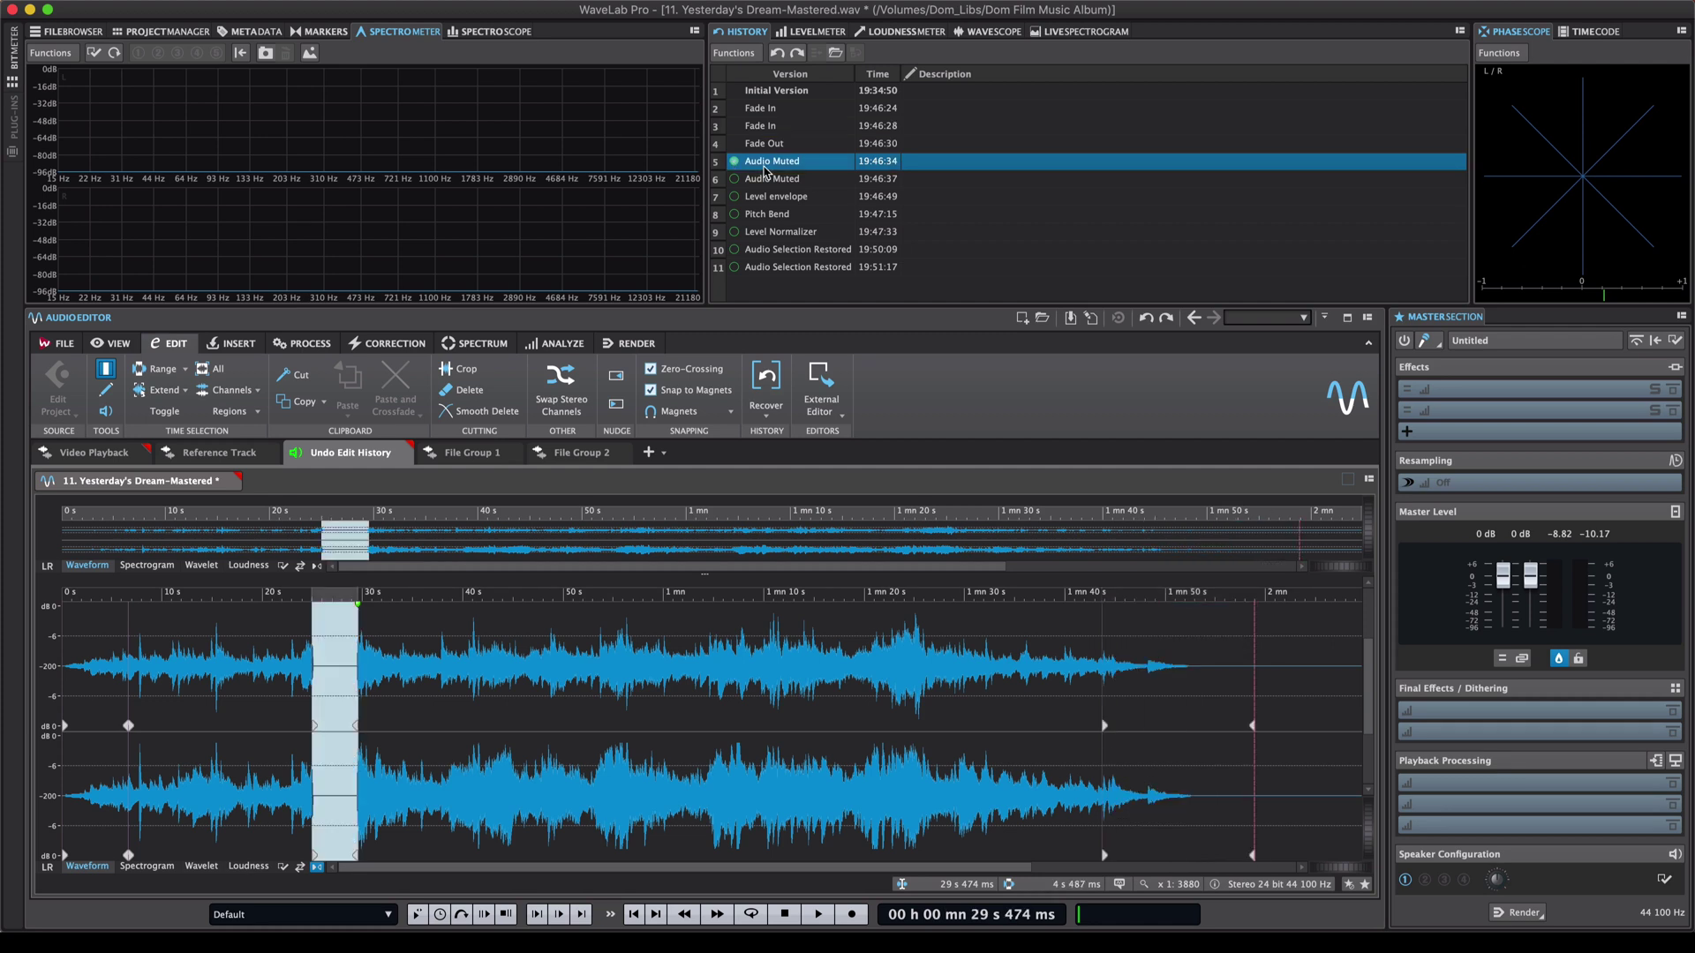
left_click(764, 197)
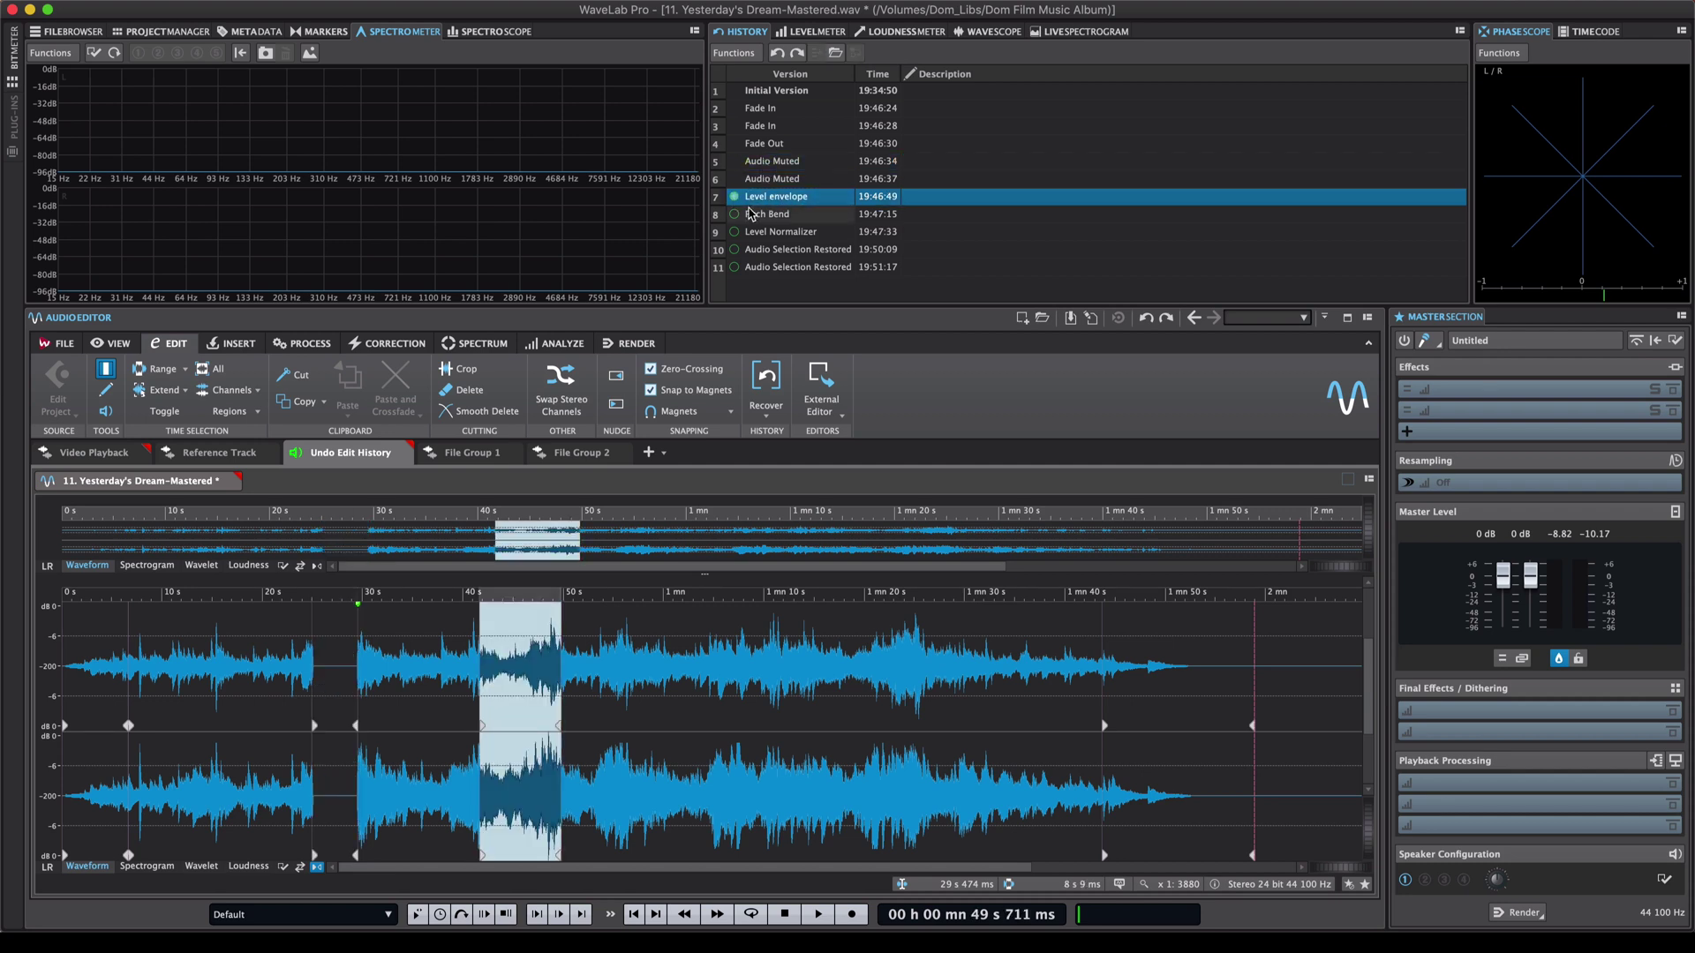
right_click(784, 200)
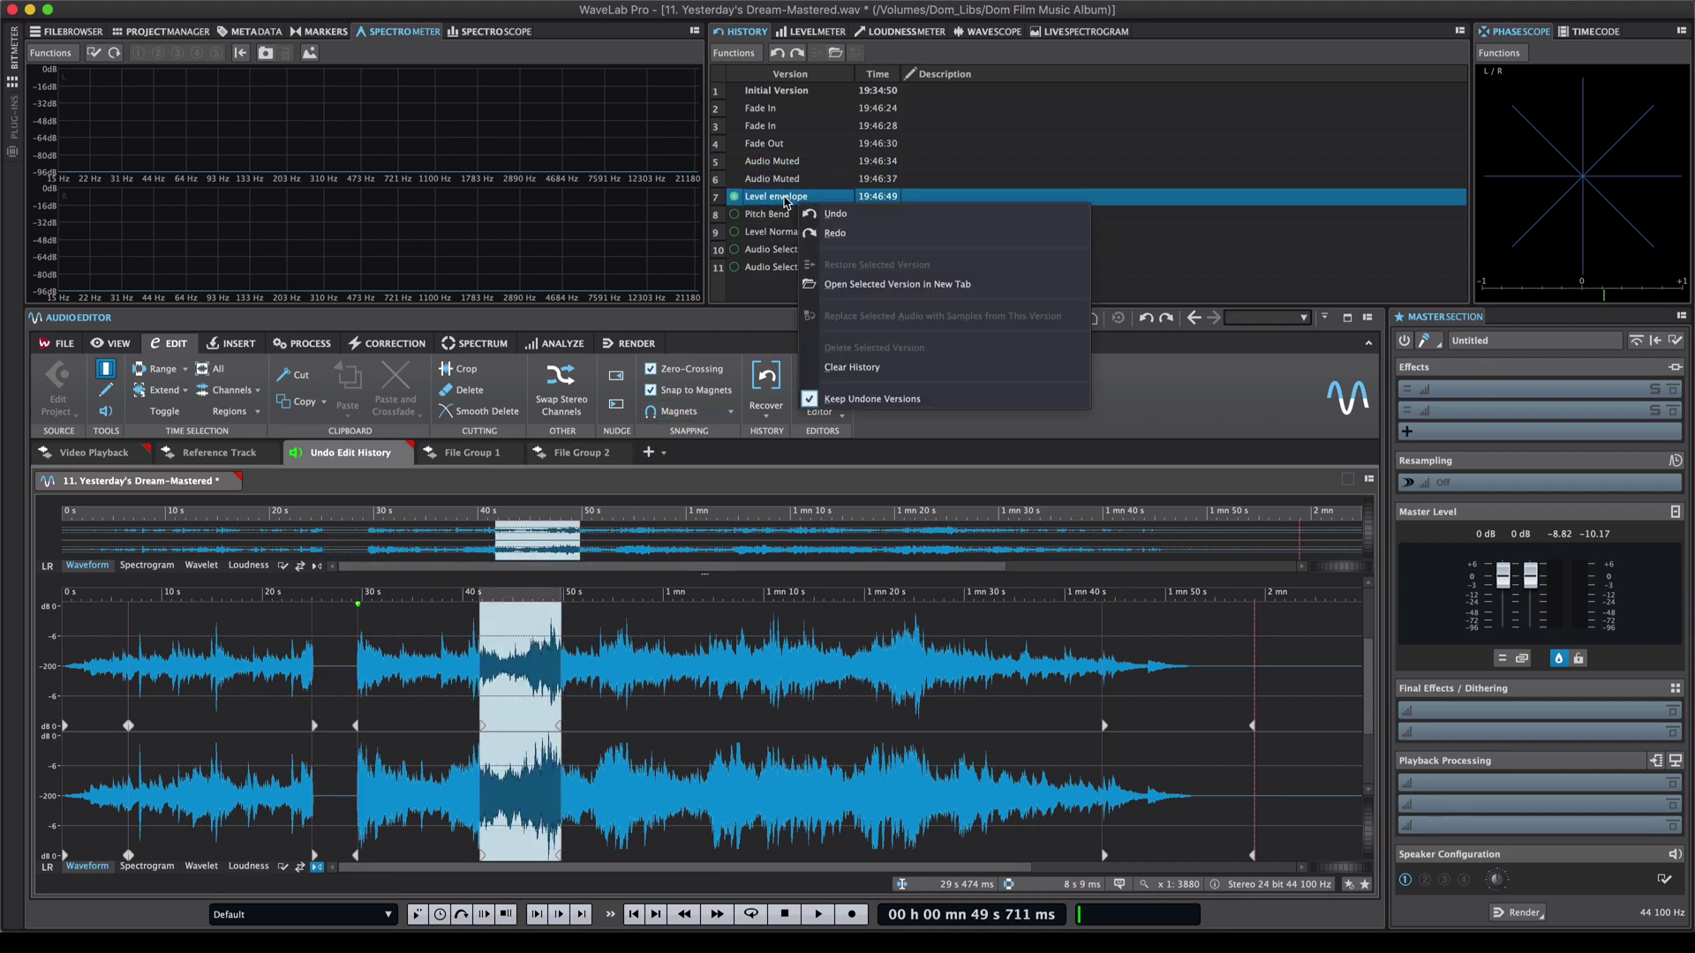
Step: Open the Level envelope version in a new Untitled 1 tab and zoom out
left_click(848, 286)
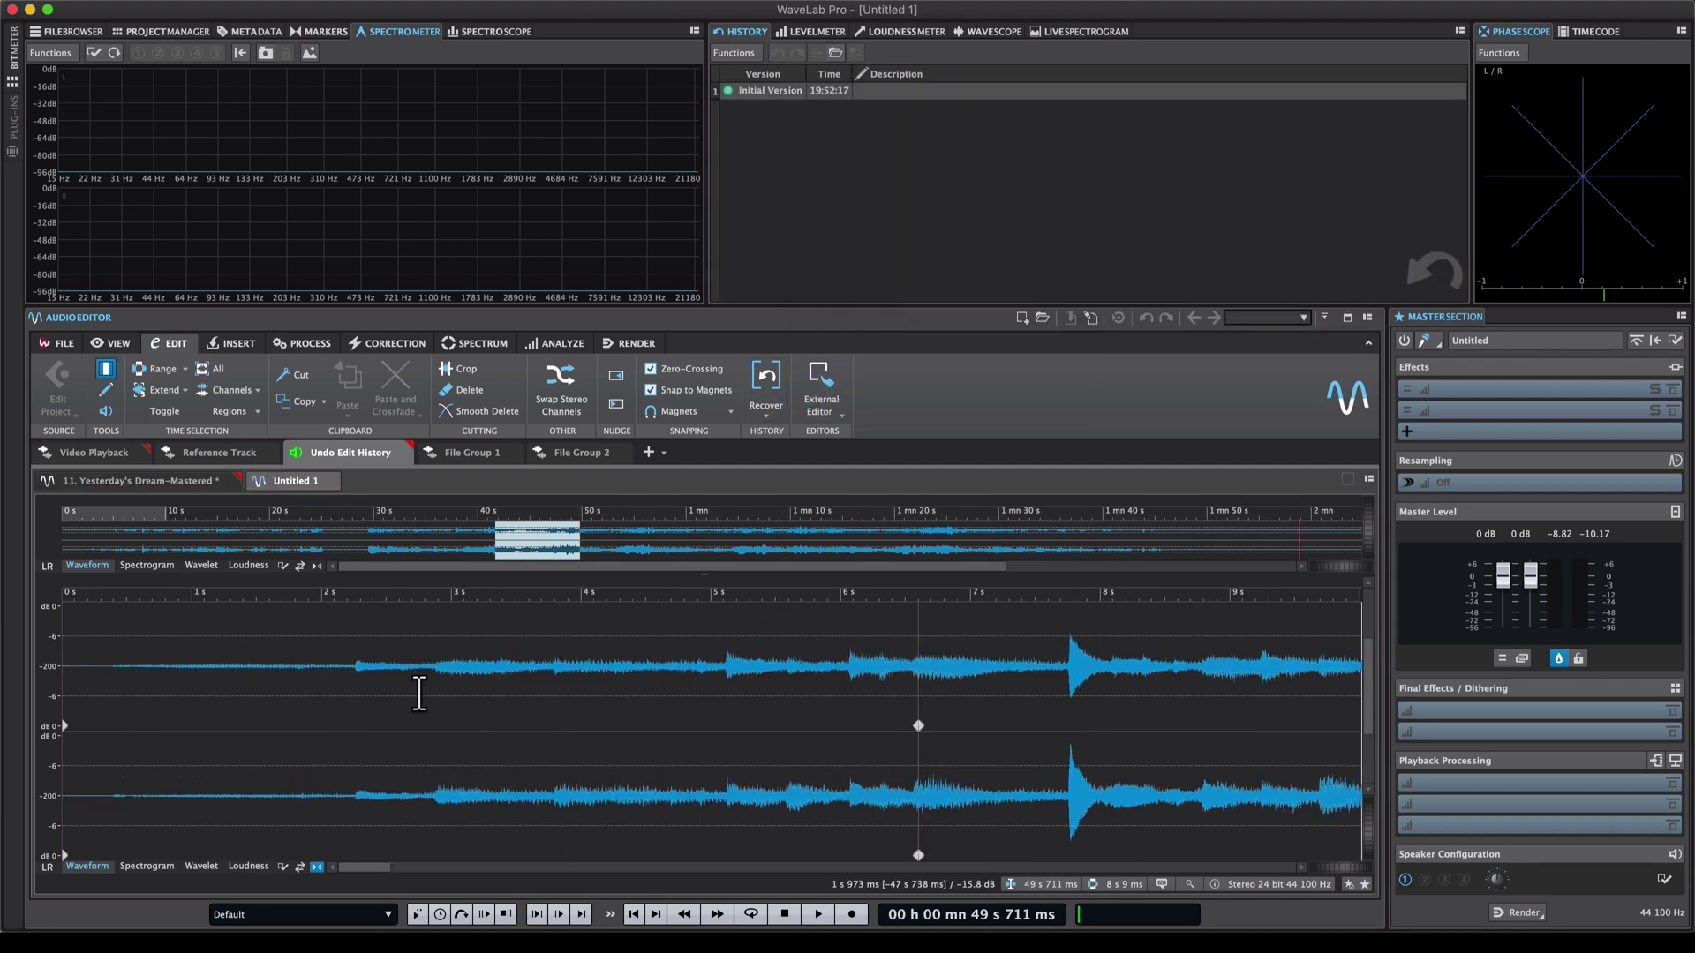
scroll(419, 693, "down", 5)
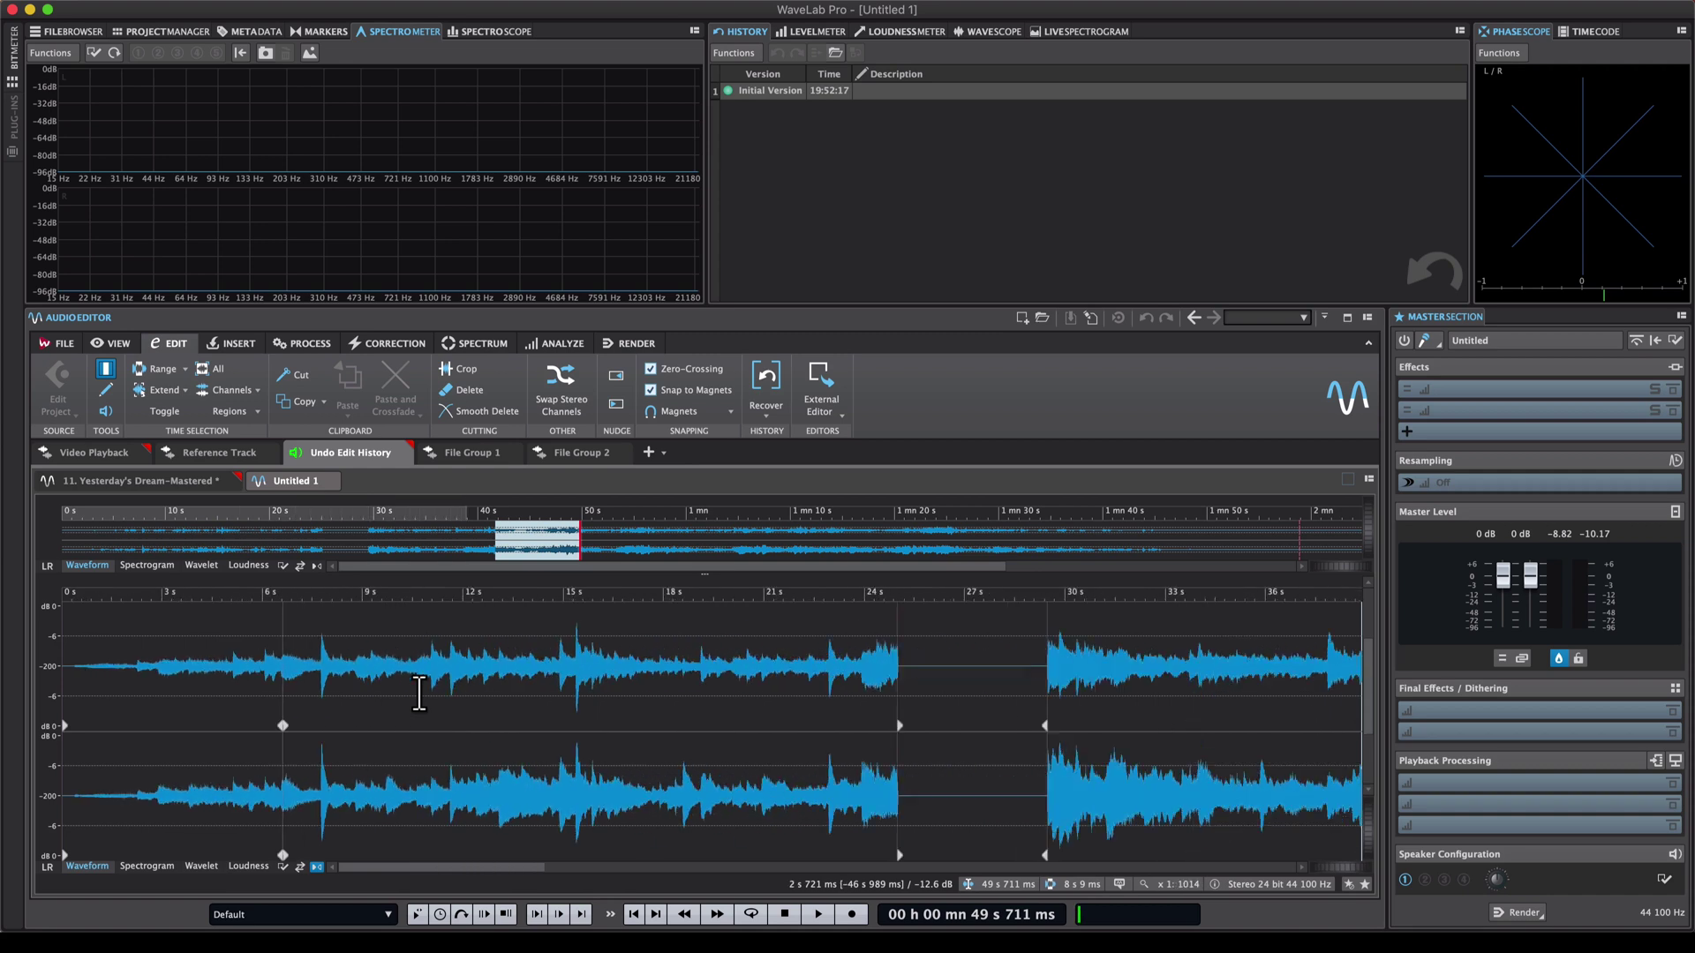
scroll(419, 693, "down", 6)
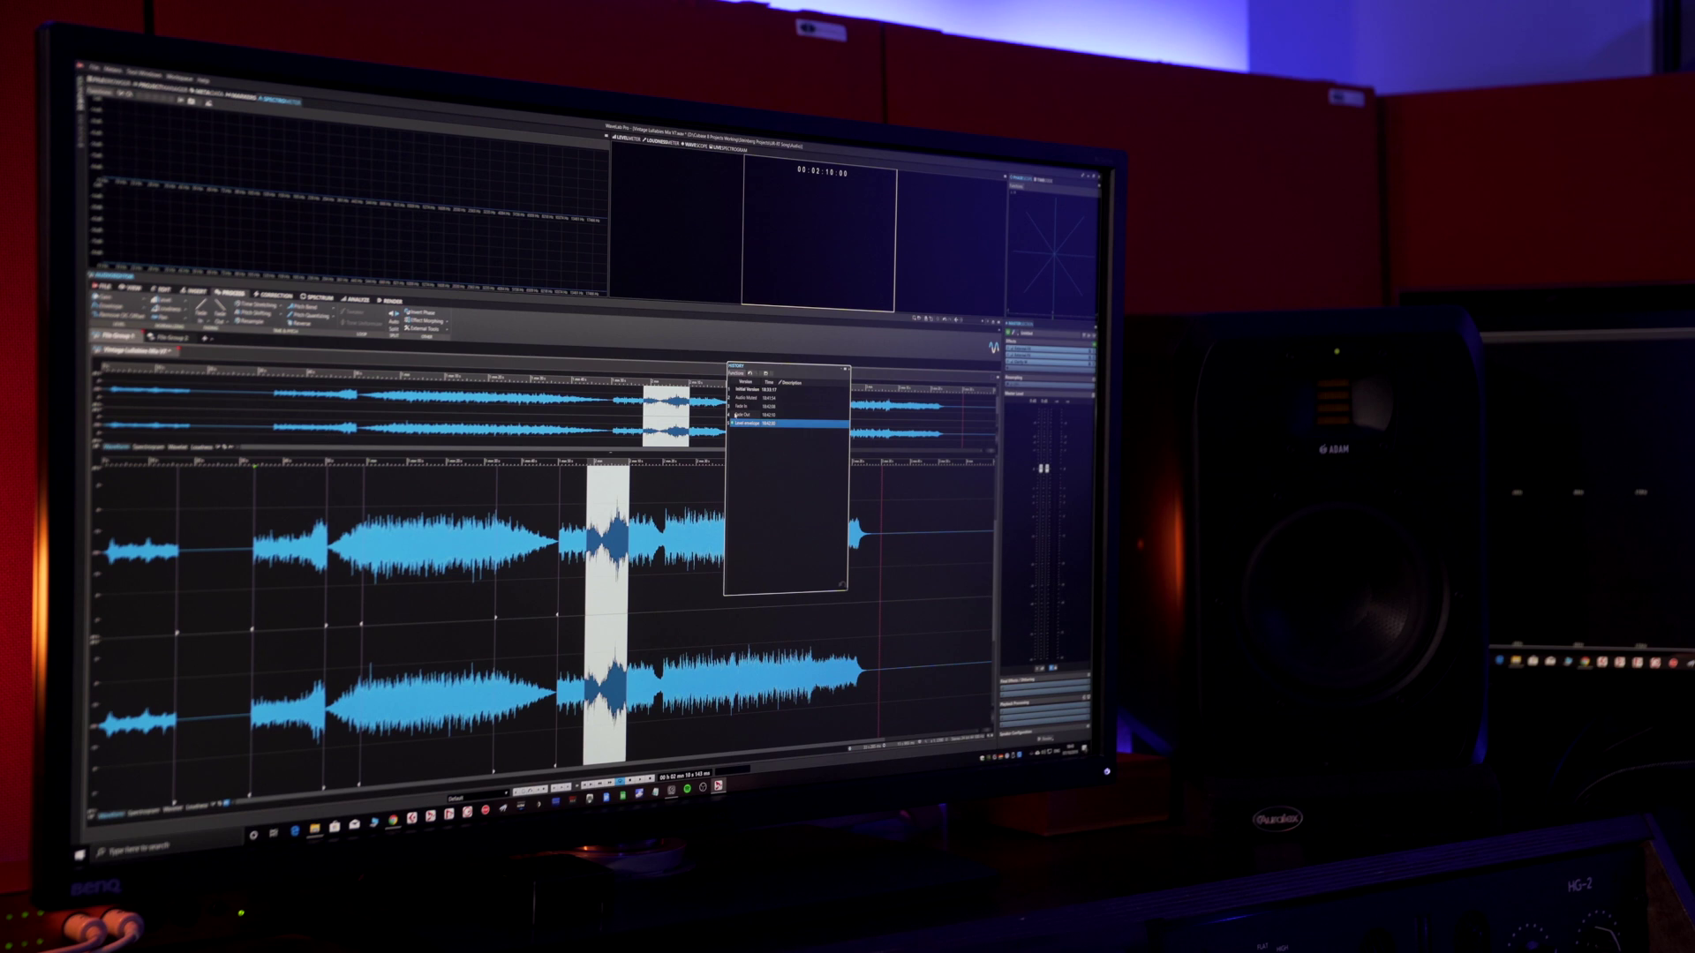
Step: Compare the Audio Muted, Initial Version and Level envelope versions in History
left_click(735, 414)
left_click(732, 398)
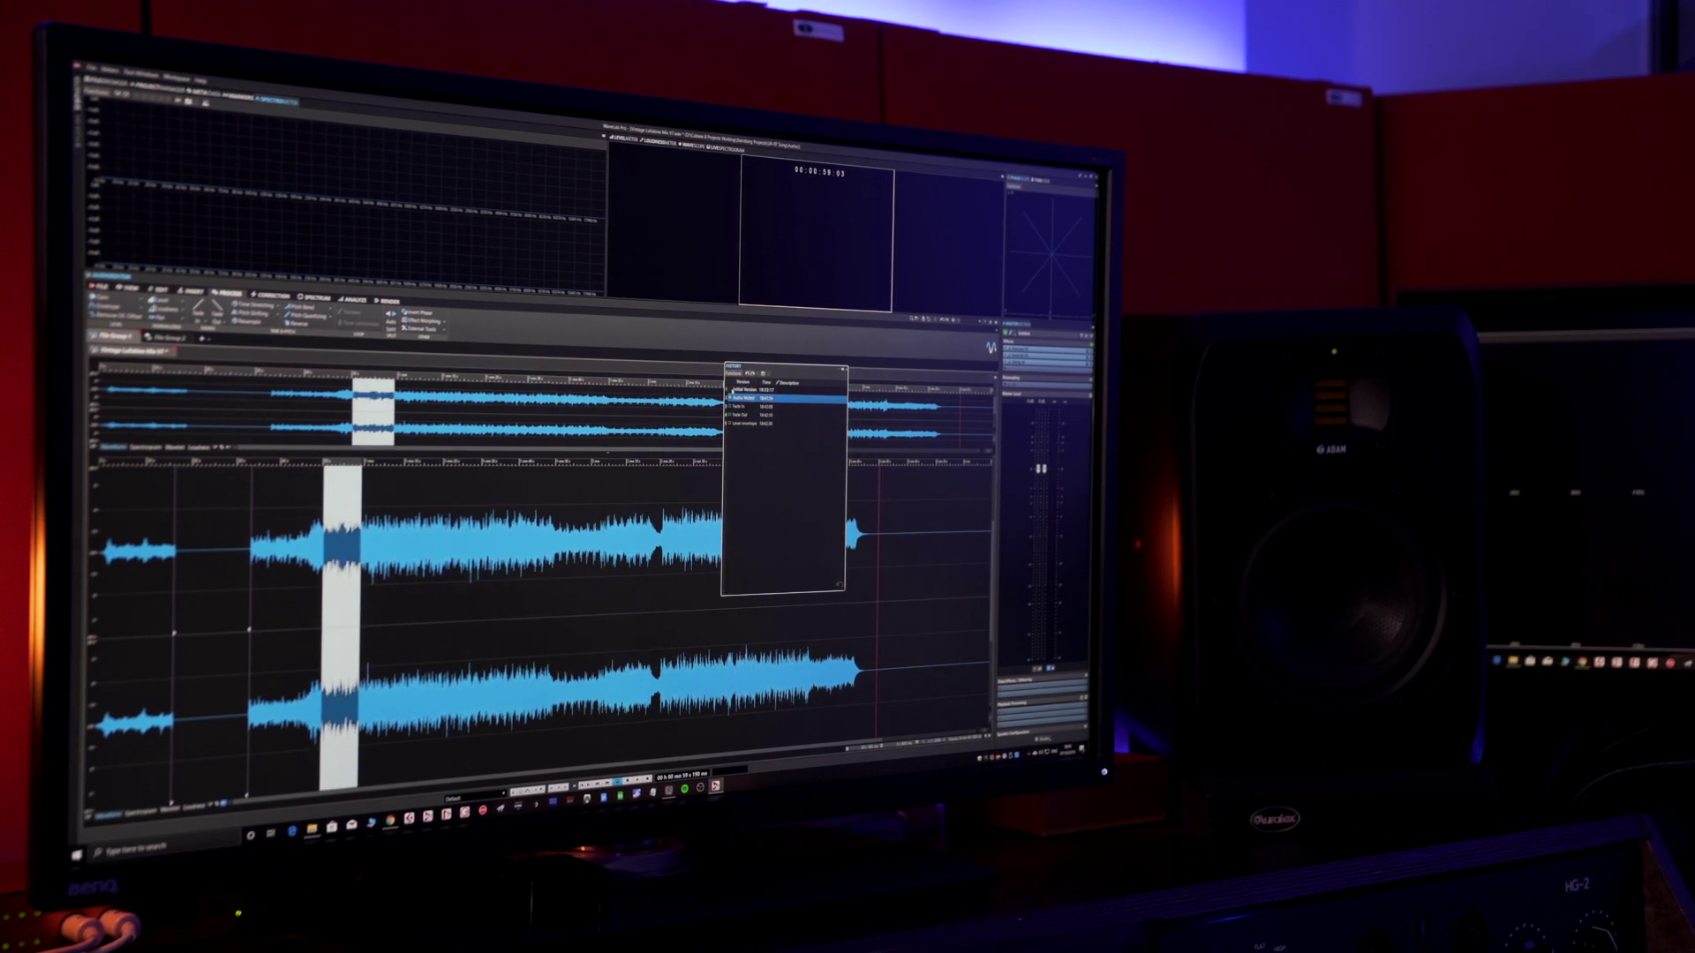
left_click(737, 389)
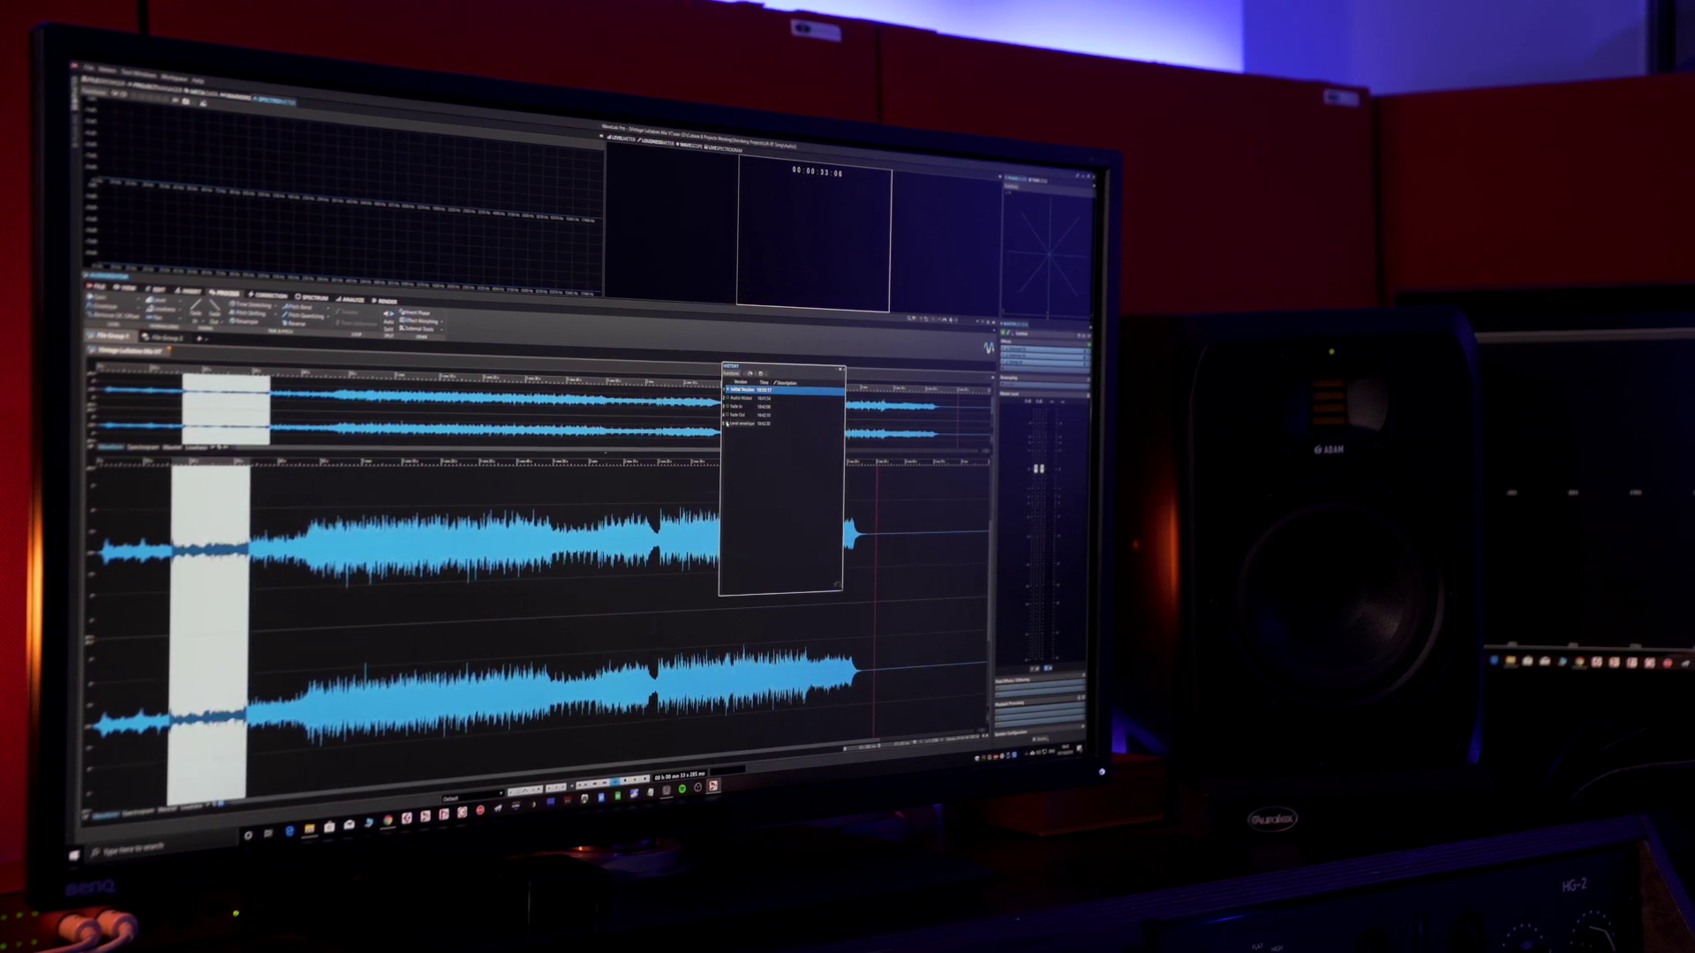
left_click(733, 423)
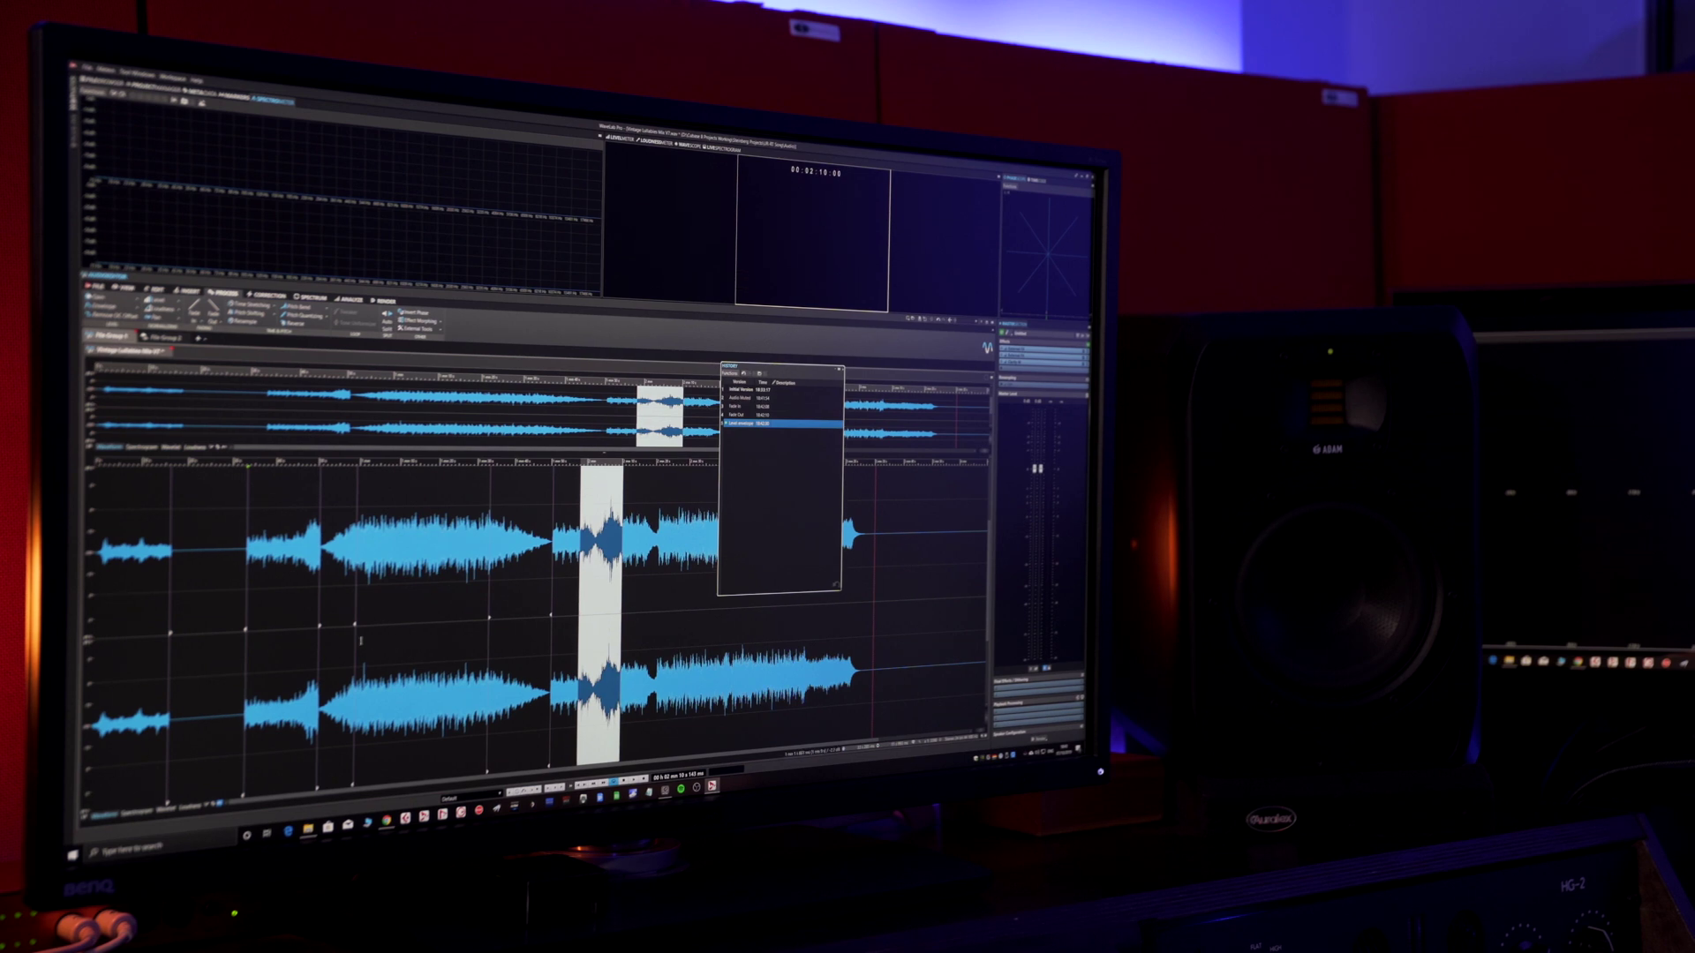
Step: Select a marker-bounded section and restore its audio from an earlier version
left_click(329, 635)
double_click(329, 635)
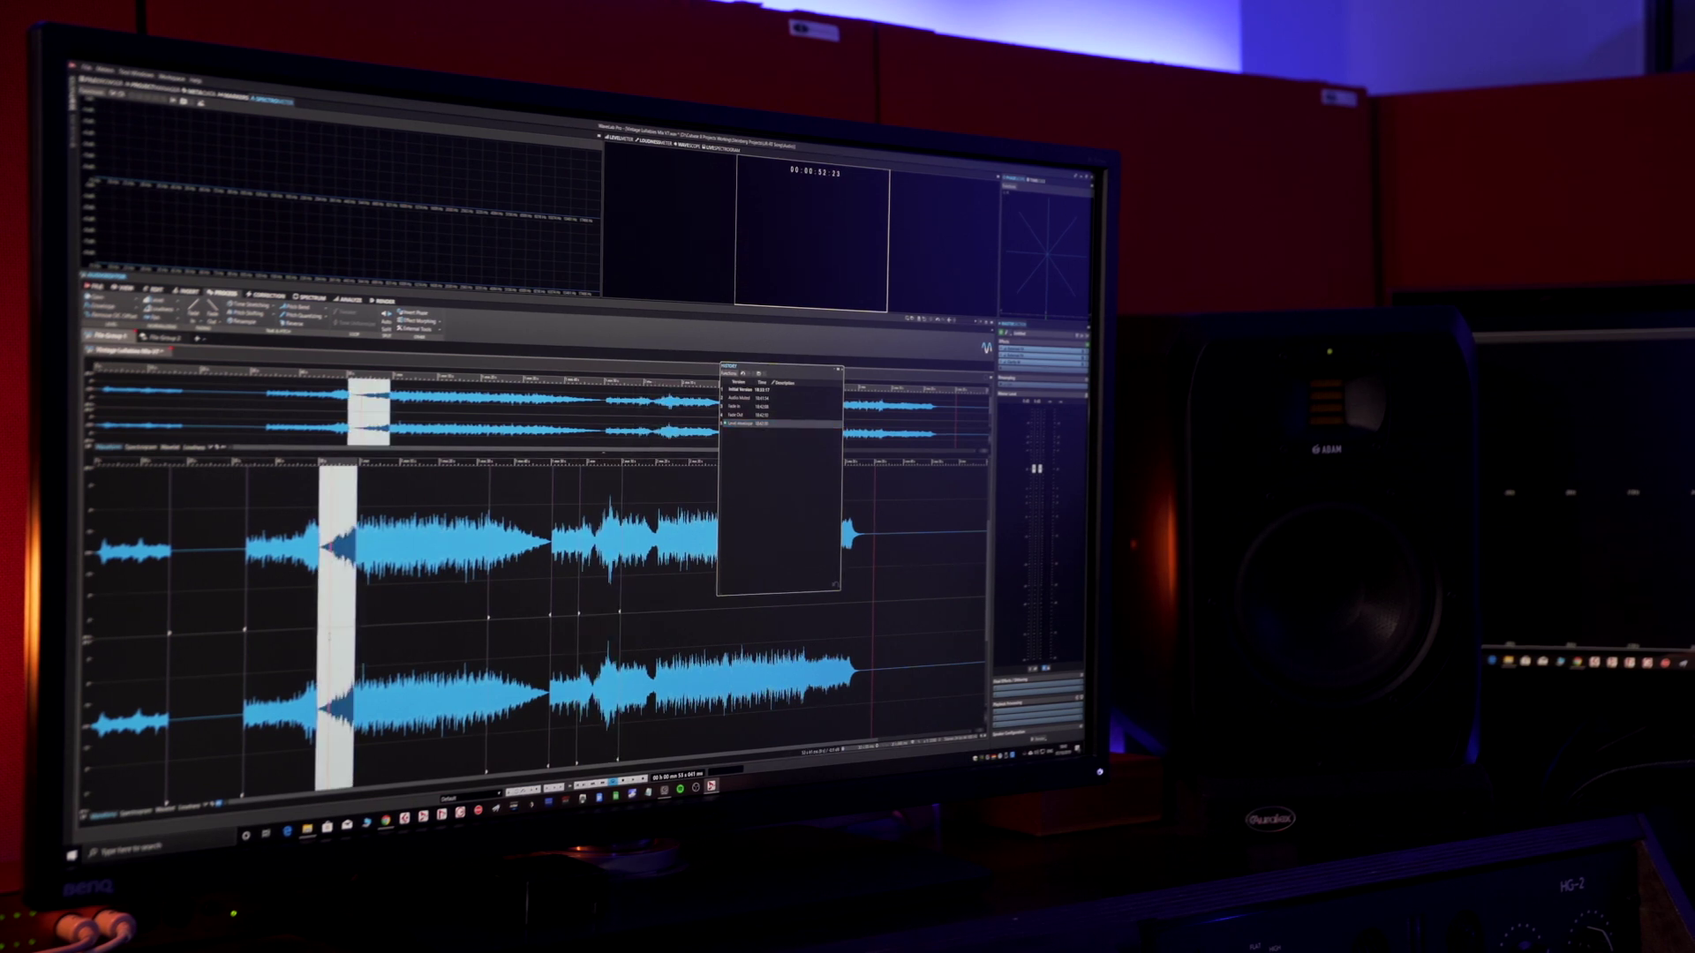
key("ctrl+r")
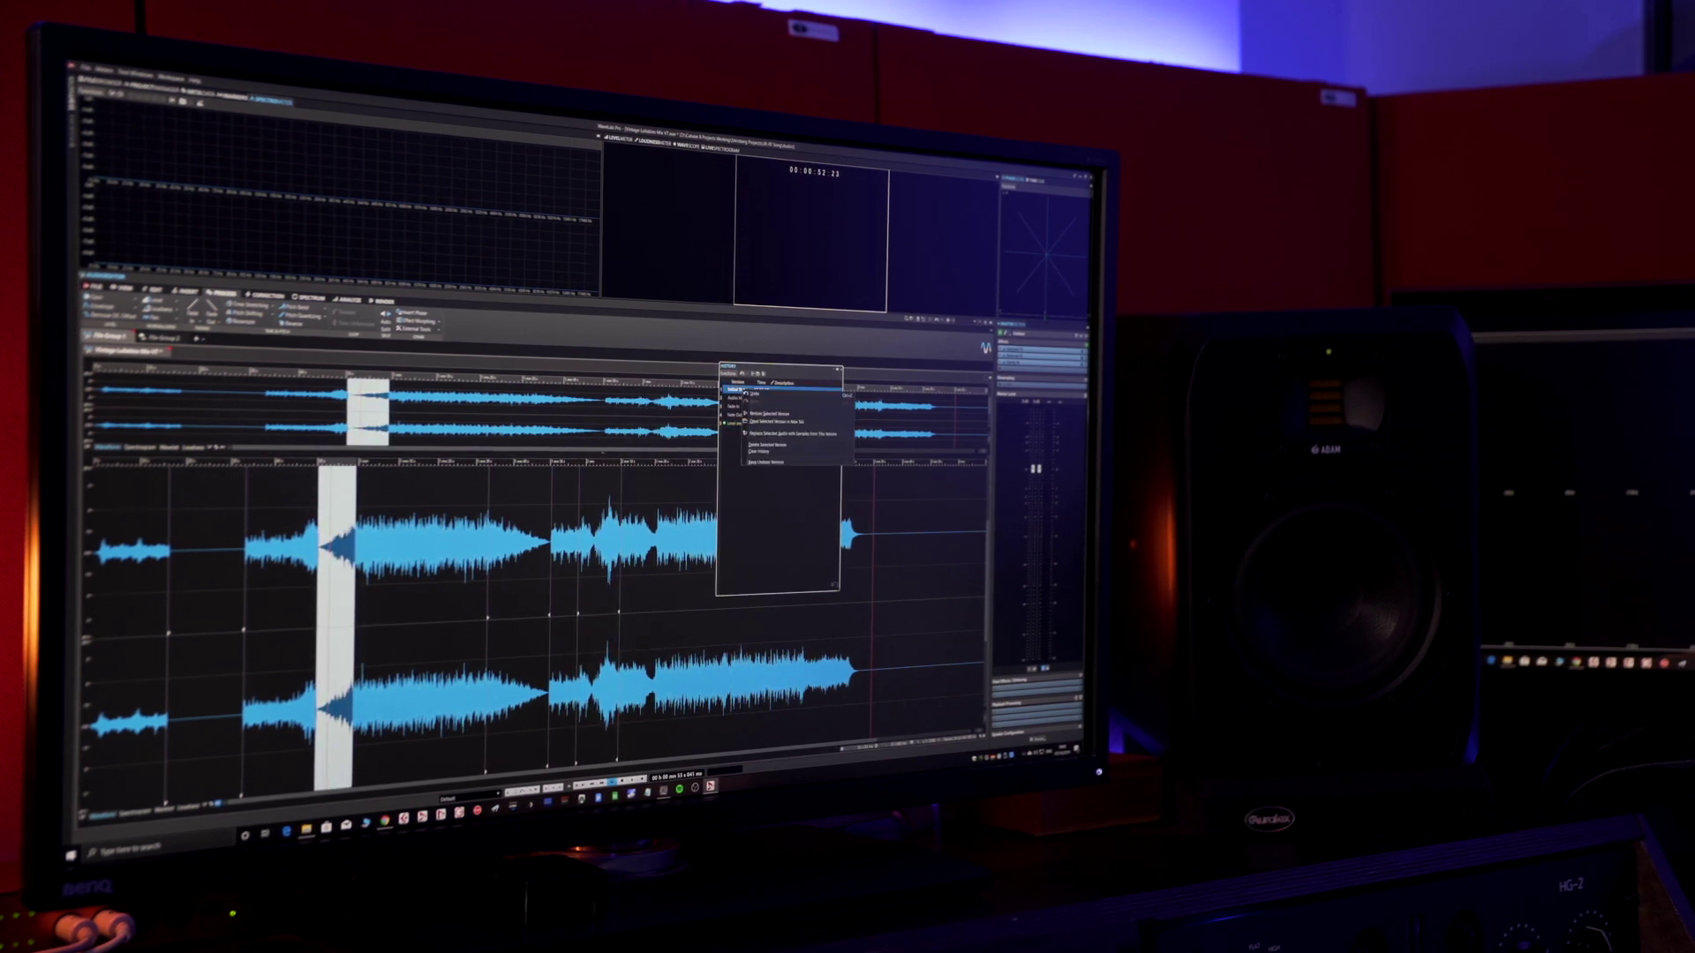